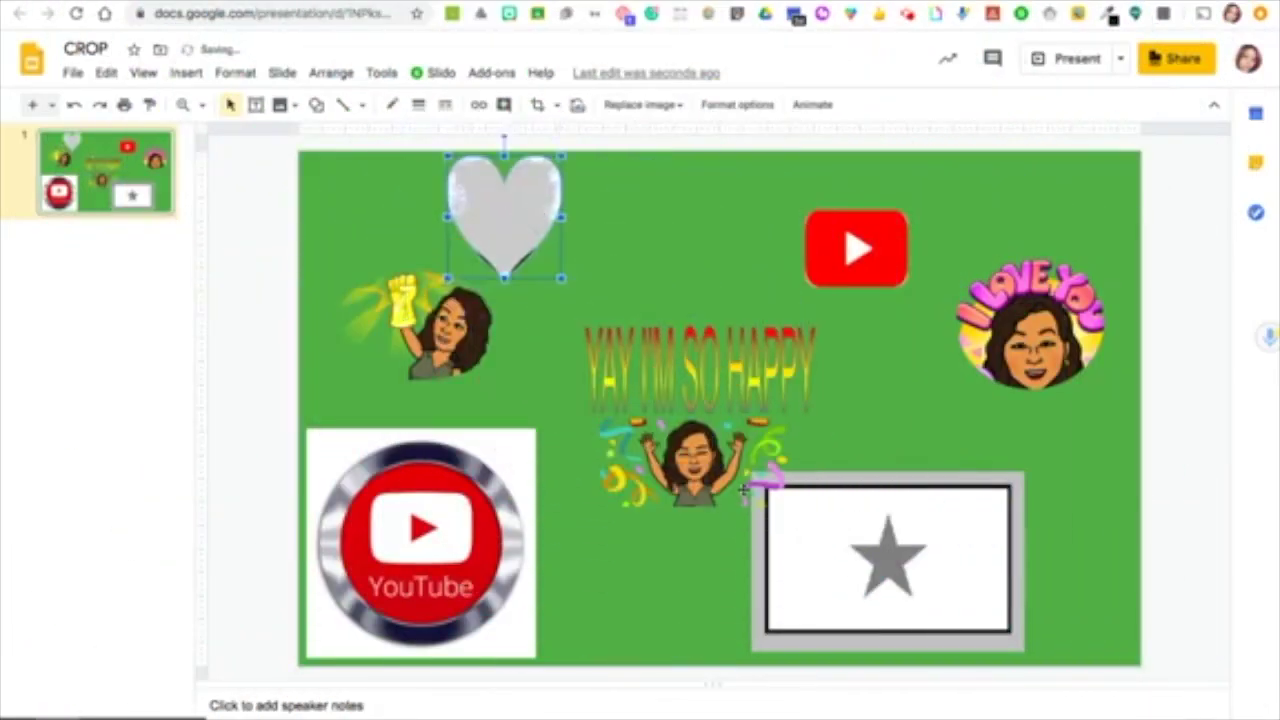
# Move the YAY I'M SO HAPPY group, play logo and I Love You bitmoji up; shift the YouTube button right
pyautogui.click(680, 476)
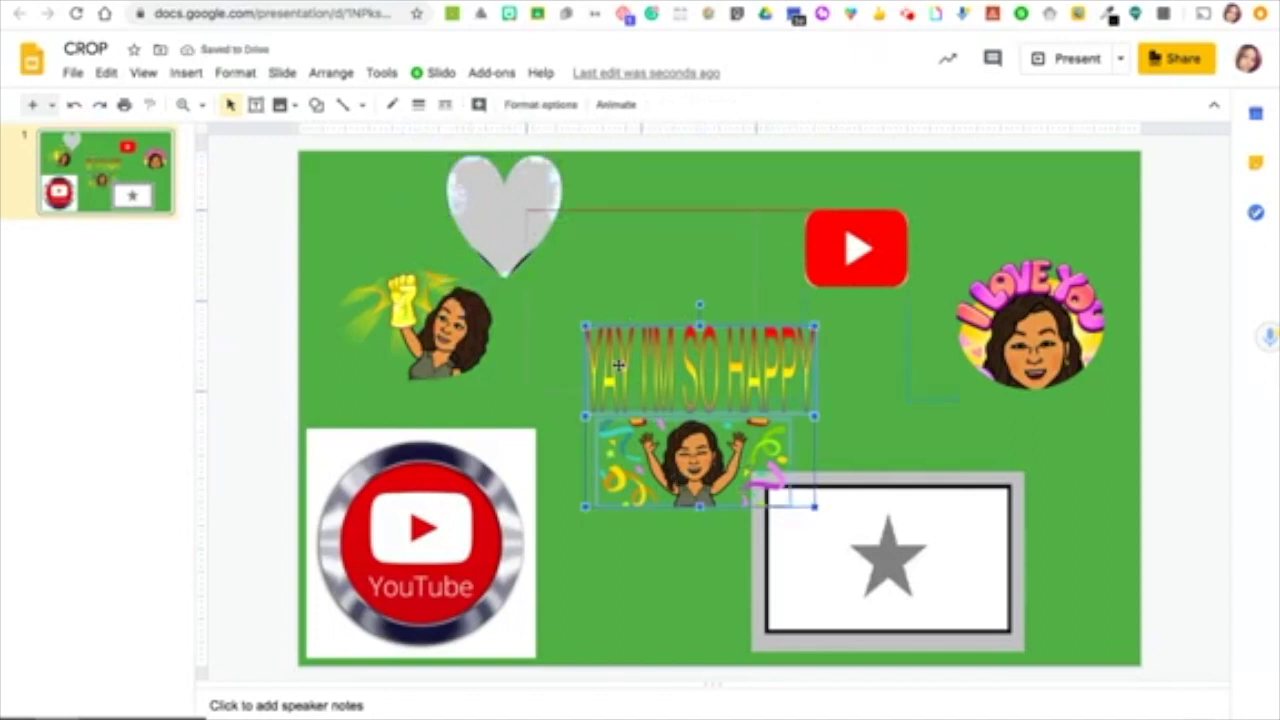
pyautogui.moveTo(619, 366); pyautogui.dragTo(561, 251)
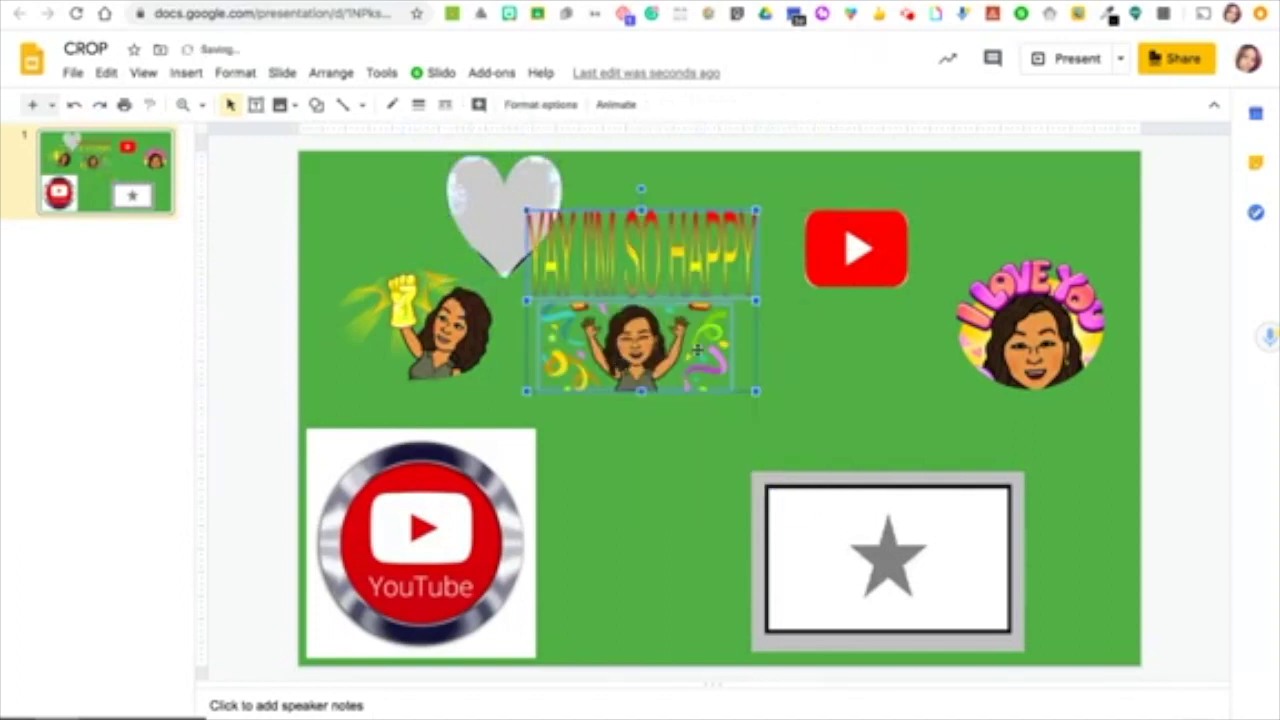
pyautogui.moveTo(850, 250); pyautogui.dragTo(780, 242)
pyautogui.moveTo(1008, 305); pyautogui.dragTo(909, 237)
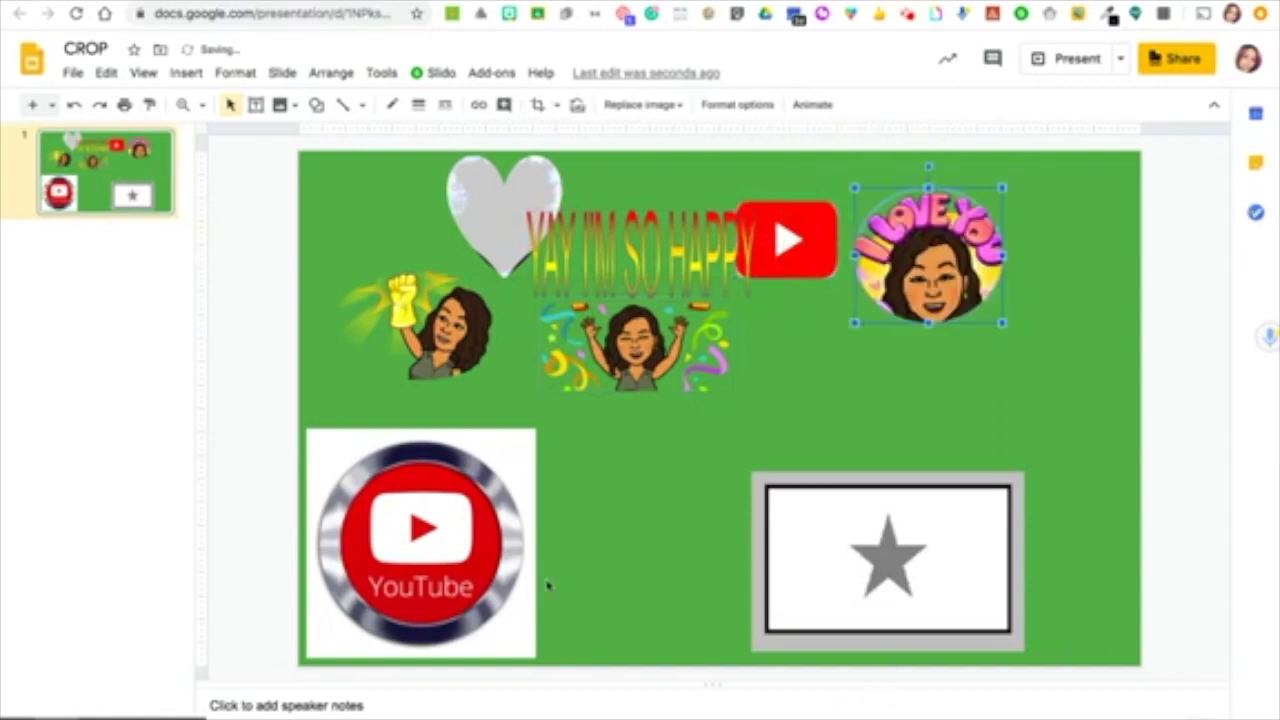
pyautogui.moveTo(452, 578); pyautogui.dragTo(503, 562)
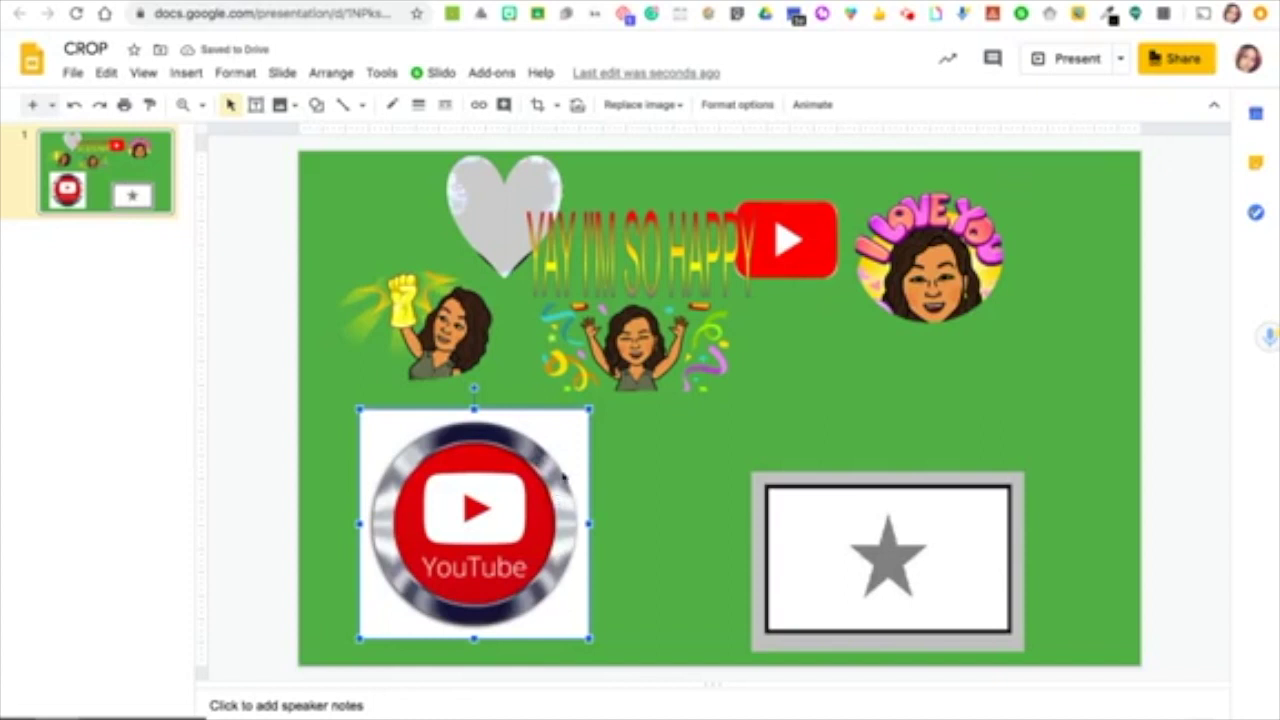
# Apply an Oval shape mask to the YouTube button image and enter crop mode
pyautogui.click(558, 106)
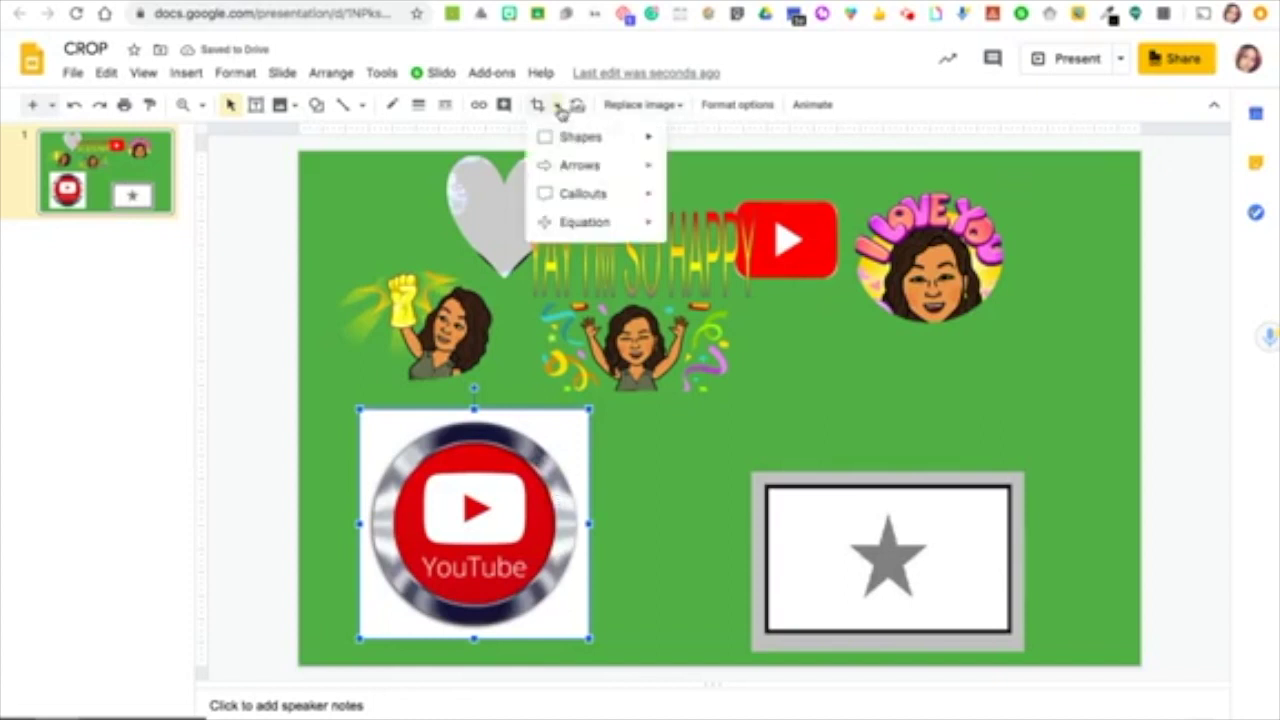
pyautogui.moveTo(624, 134)
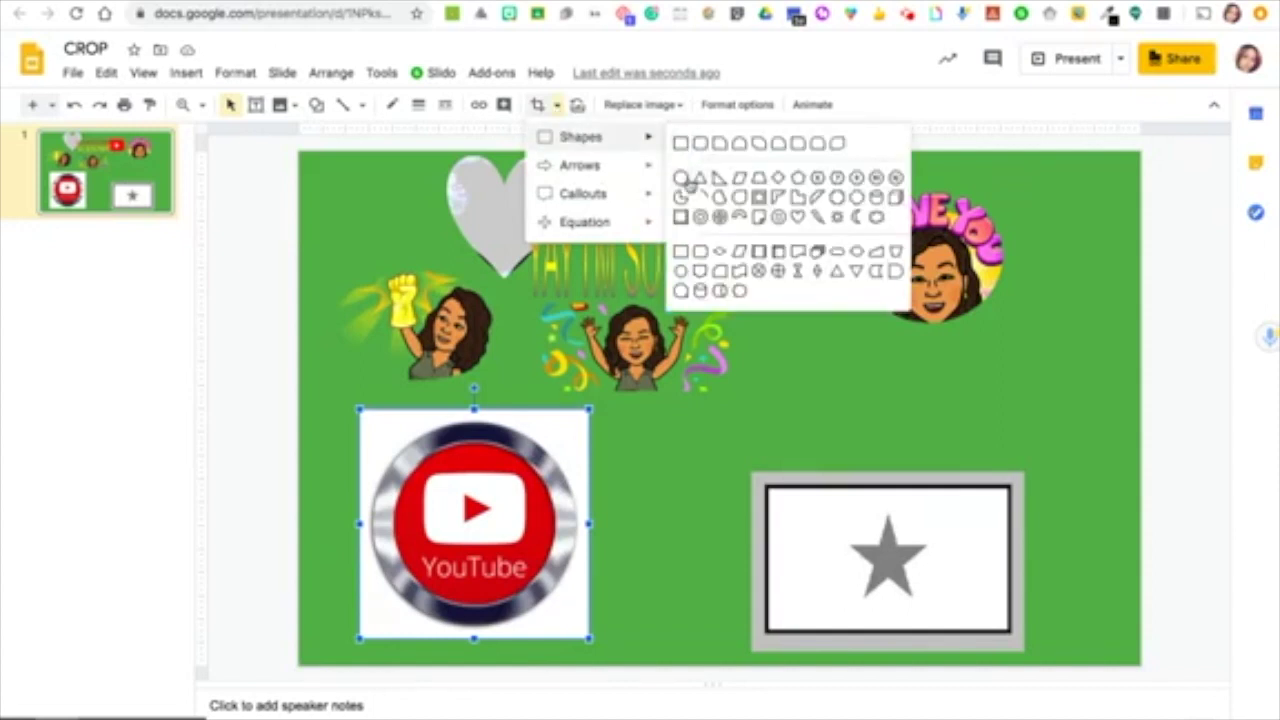
pyautogui.click(681, 178)
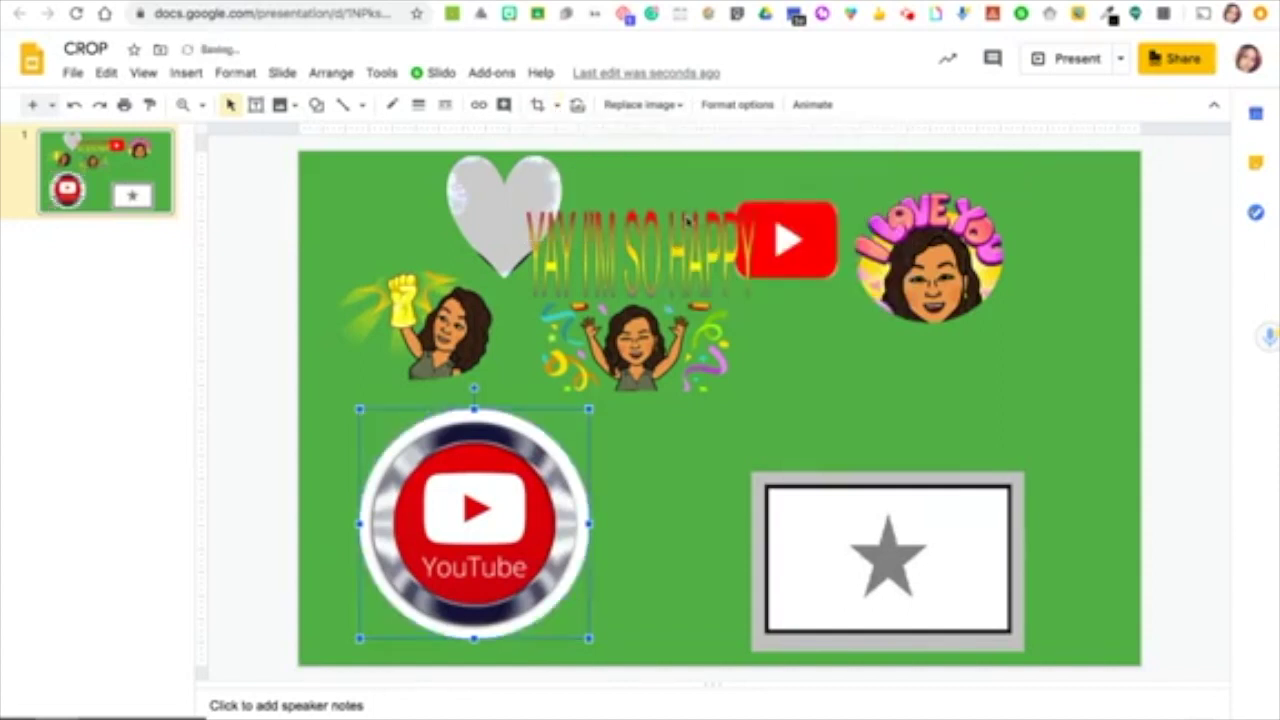
pyautogui.doubleClick(563, 490)
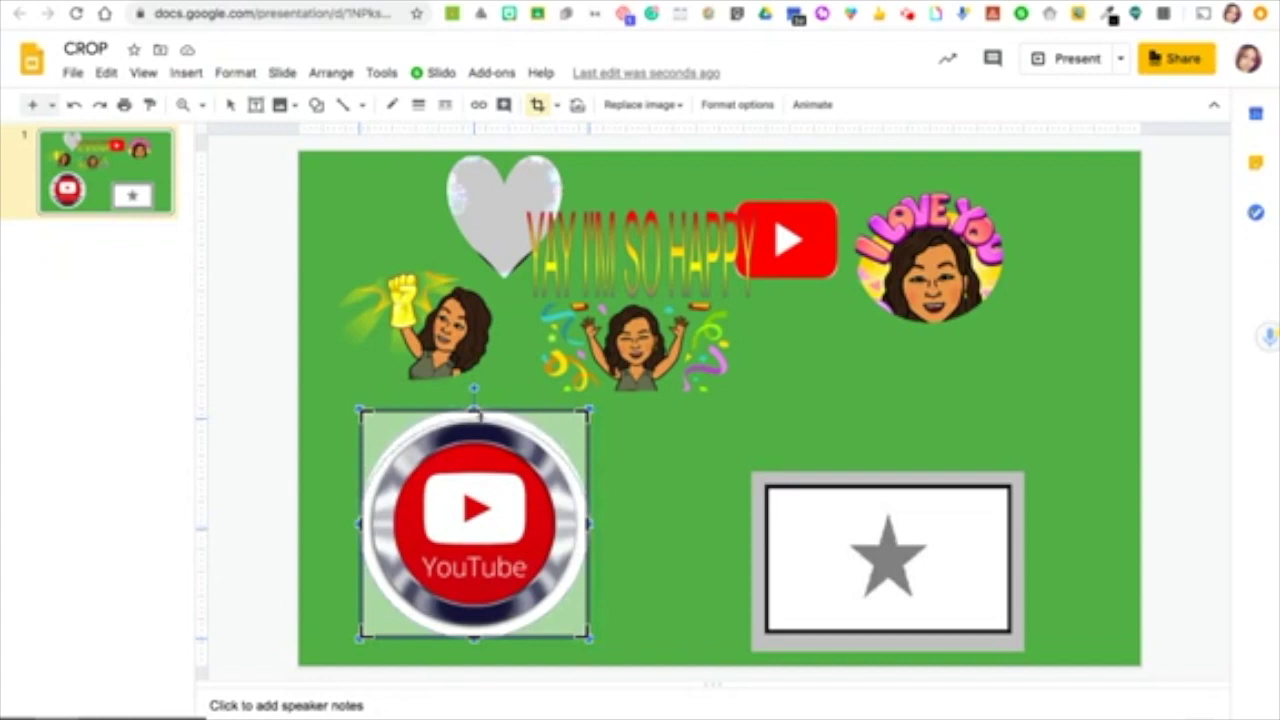
# Trim the oval YouTube image's top, right, bottom and left crop edges inward
pyautogui.moveTo(476, 416); pyautogui.dragTo(478, 426)
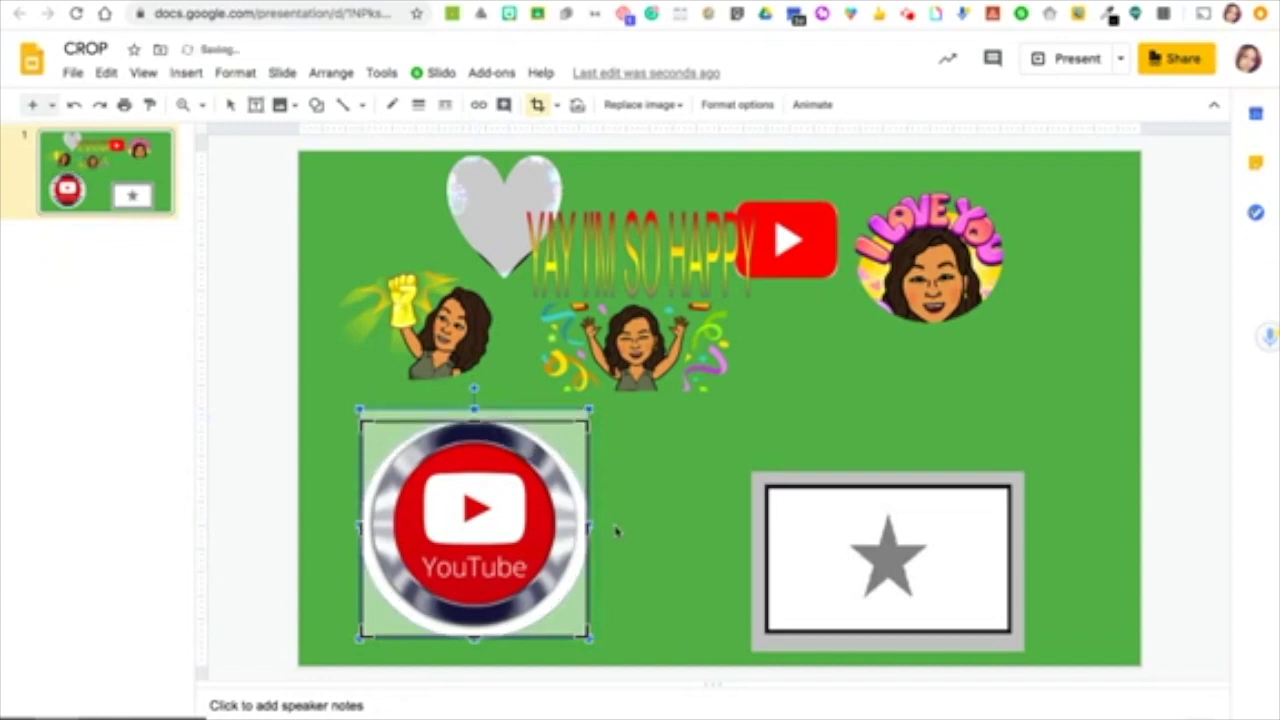
pyautogui.moveTo(588, 524); pyautogui.dragTo(585, 527)
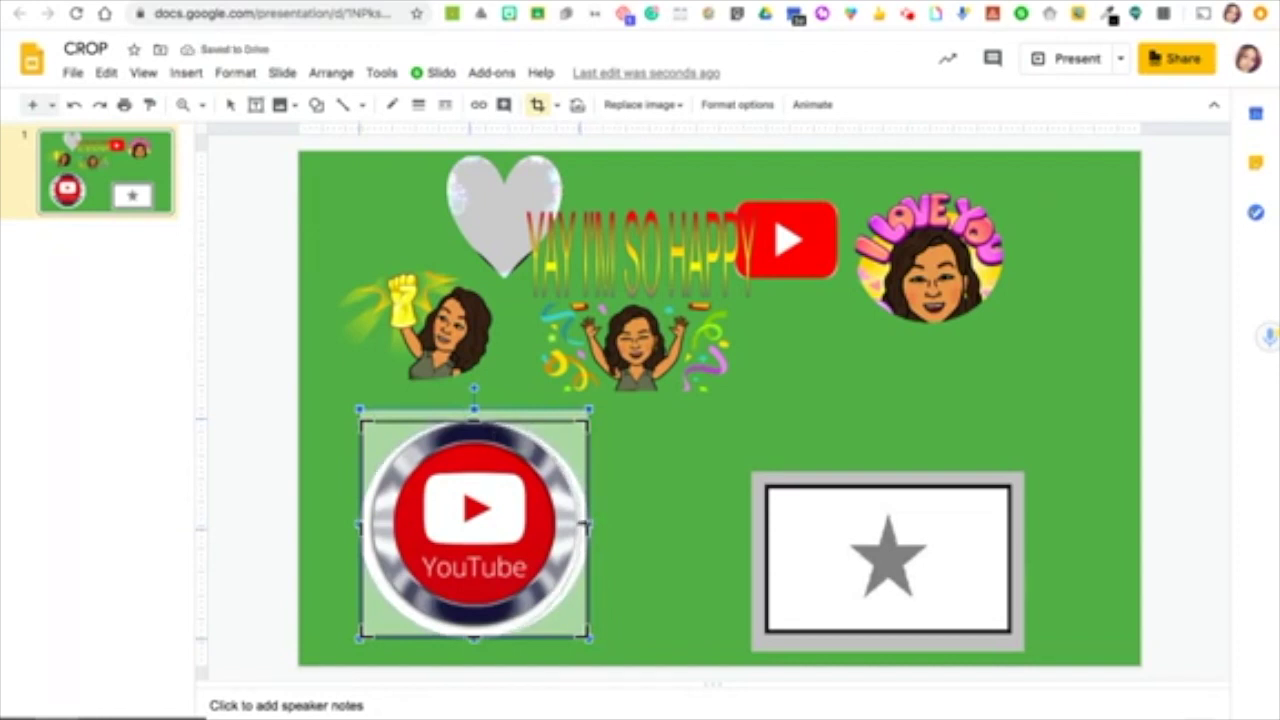
pyautogui.moveTo(588, 524); pyautogui.dragTo(577, 526)
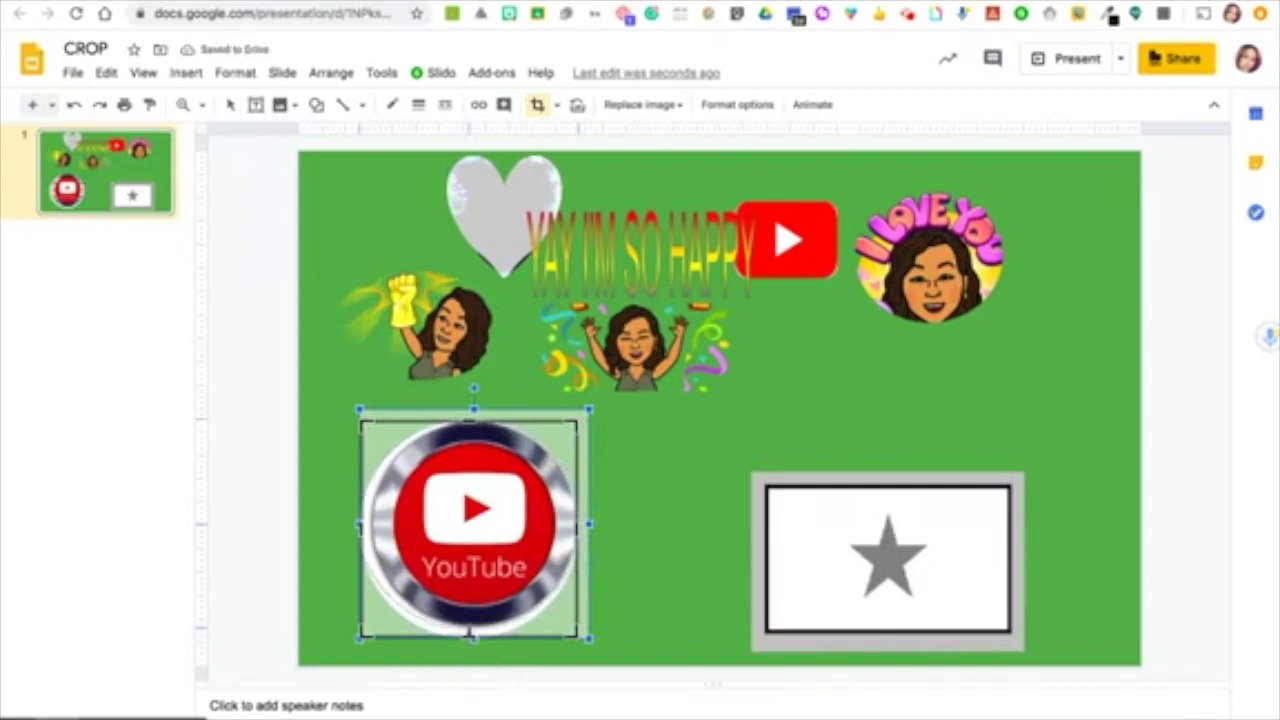
pyautogui.moveTo(470, 633); pyautogui.dragTo(469, 624)
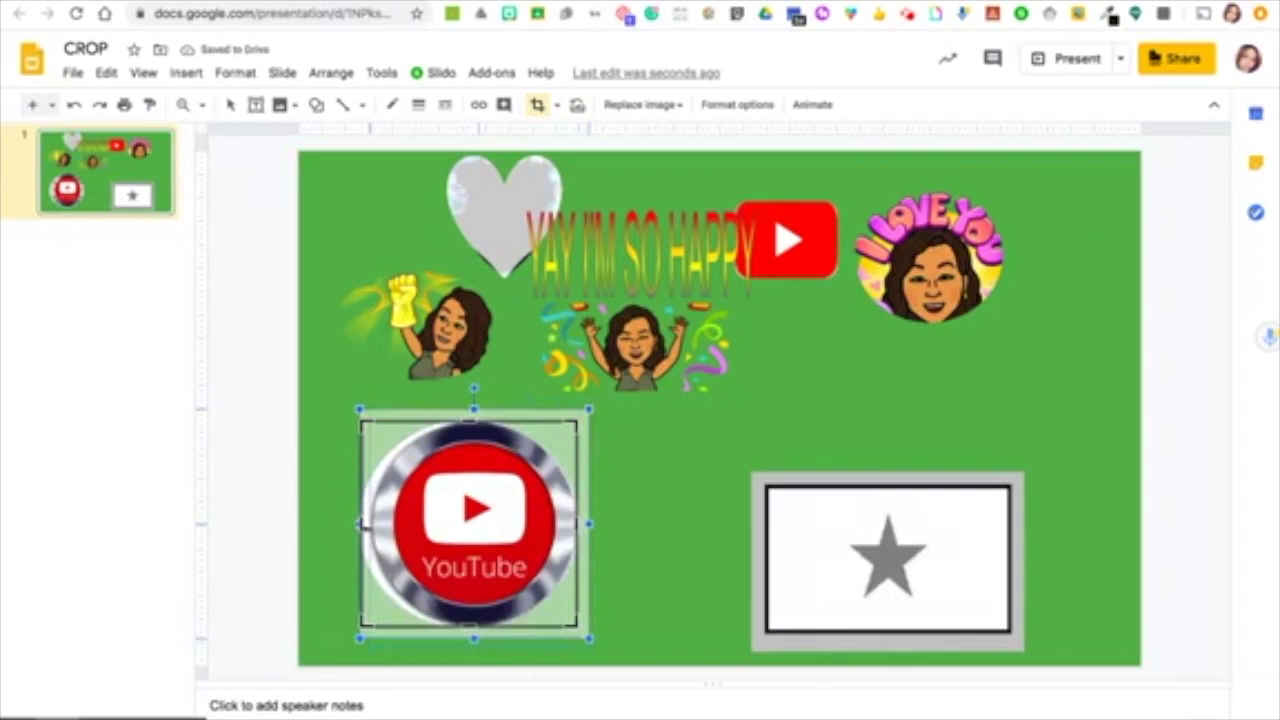
pyautogui.moveTo(362, 523); pyautogui.dragTo(369, 533)
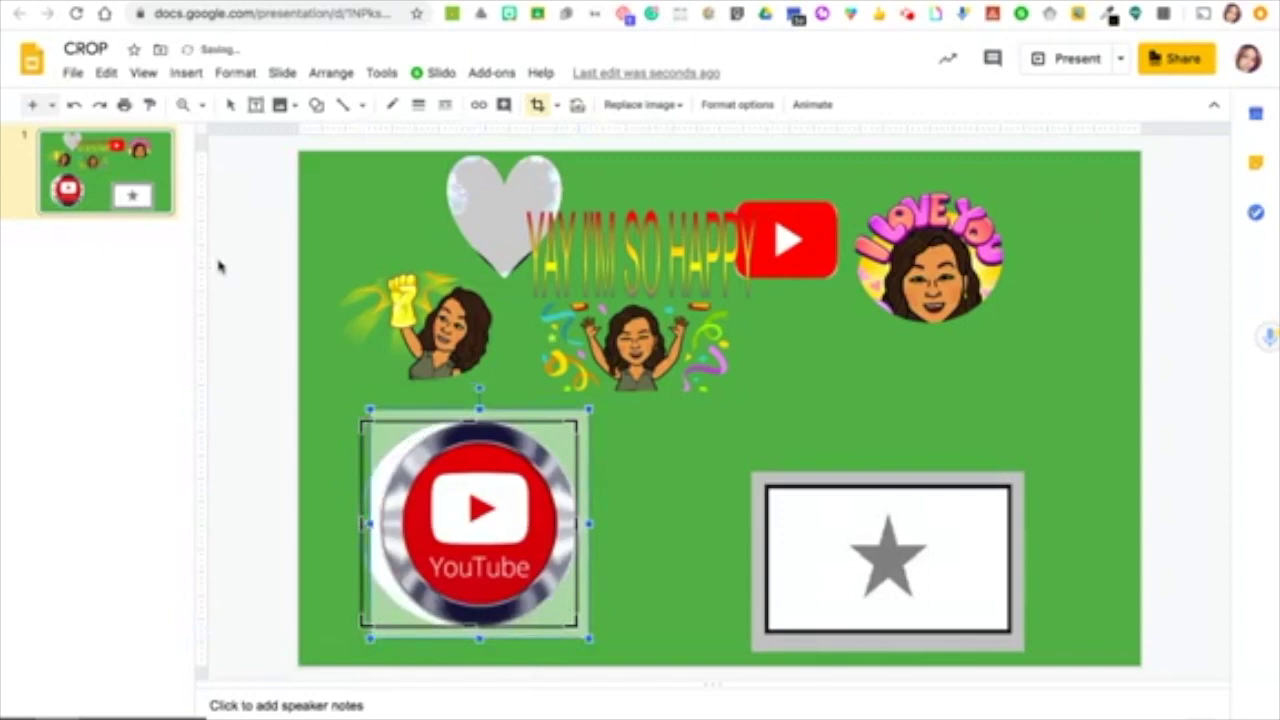
# Undo the last trim, re-tighten the left and top-left crop edges, and finish cropping
pyautogui.click(75, 106)
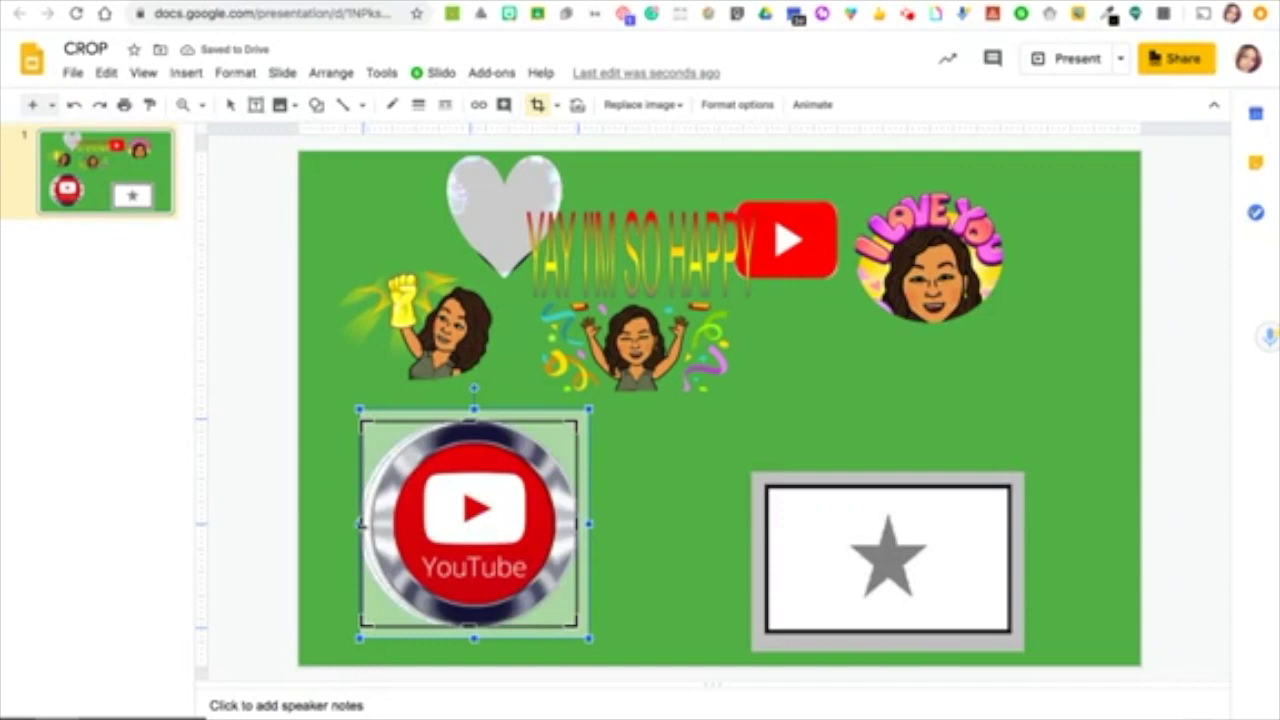
pyautogui.moveTo(362, 524); pyautogui.dragTo(369, 526)
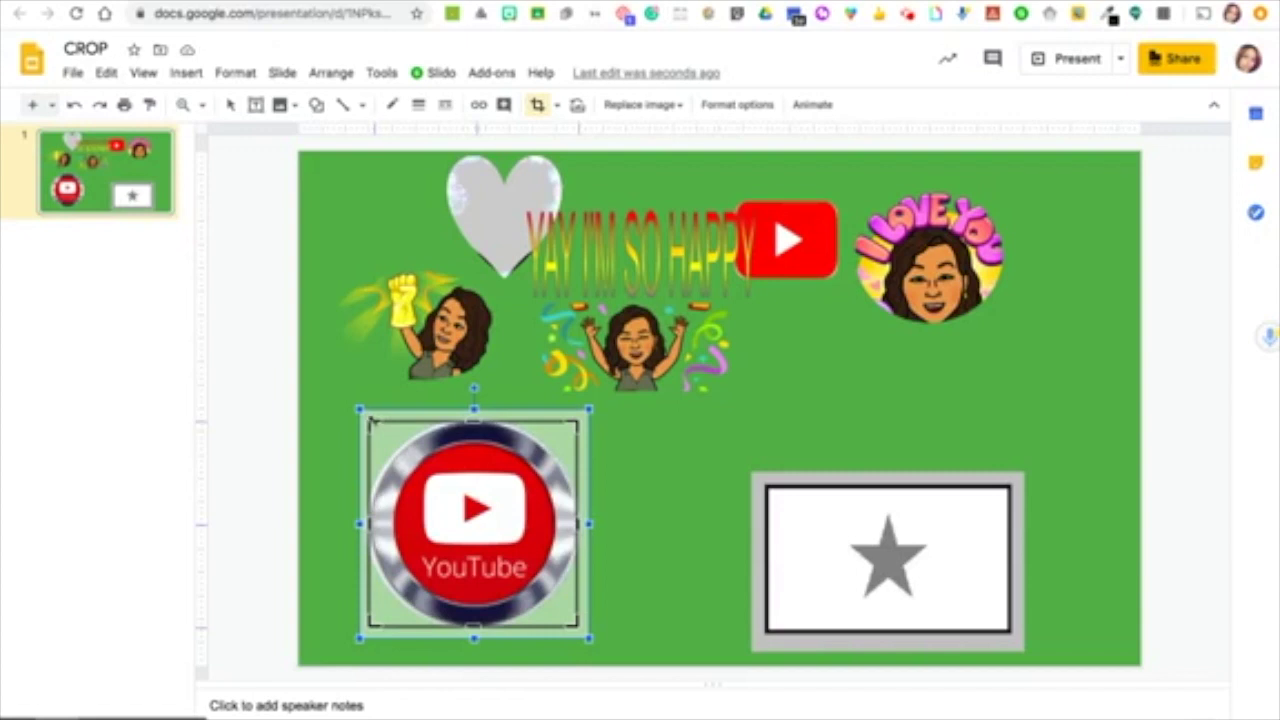
pyautogui.moveTo(372, 424); pyautogui.dragTo(378, 426)
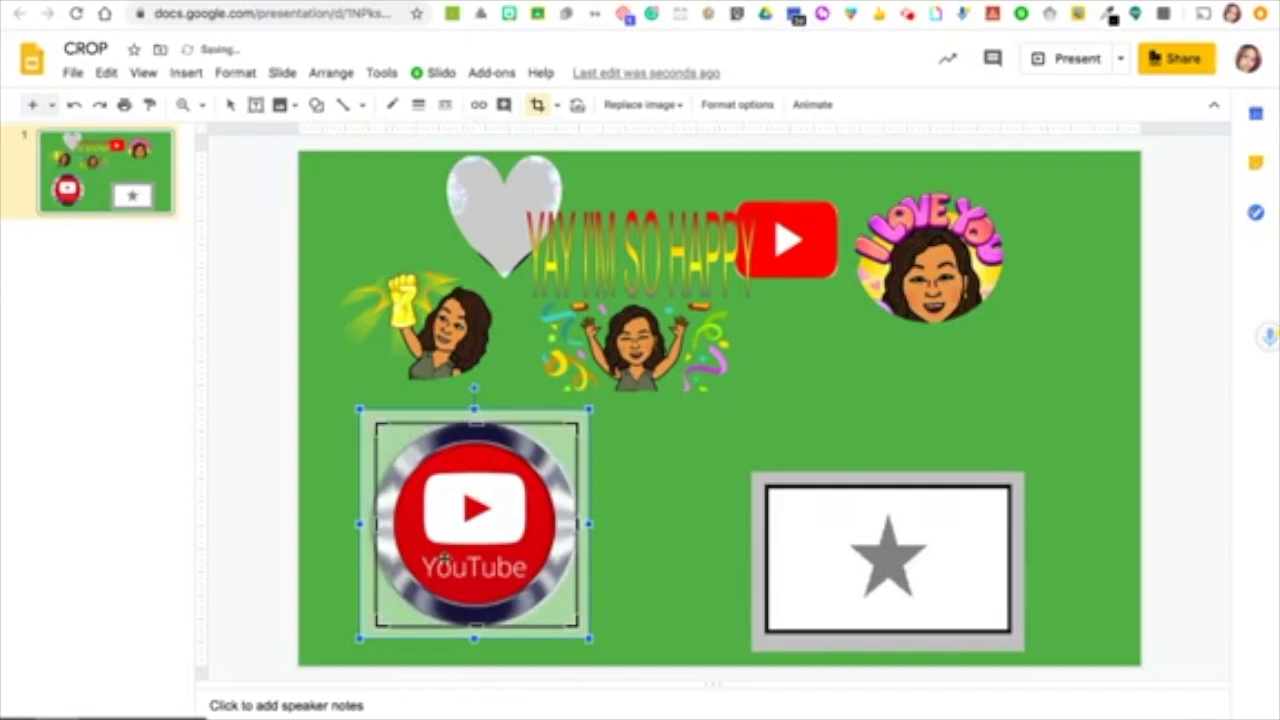
pyautogui.press('Return')
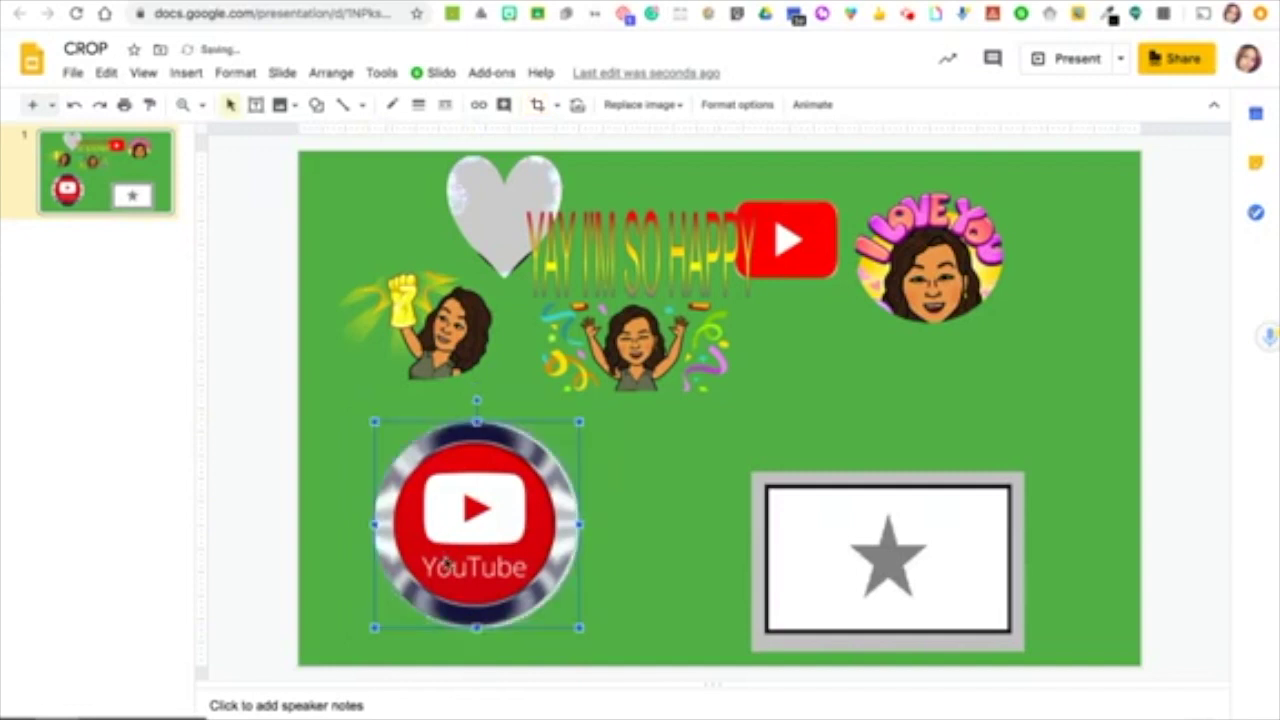
pyautogui.doubleClick(508, 528)
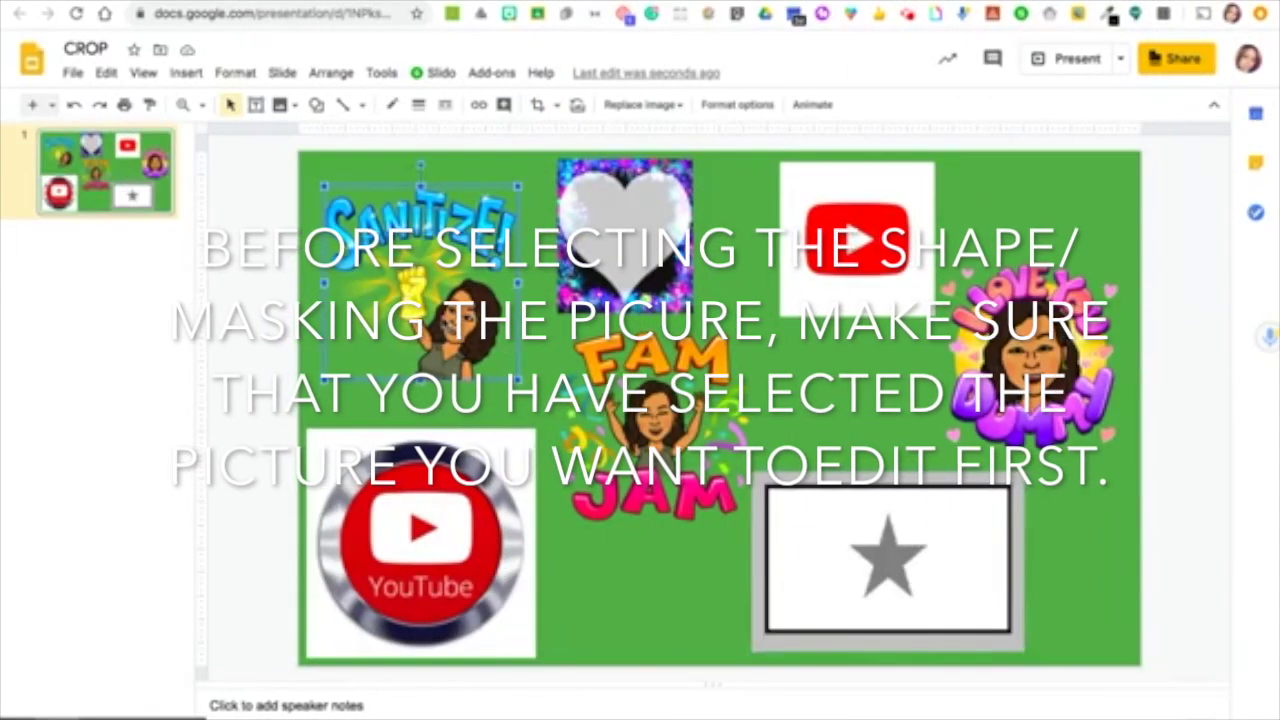
# Exit crop mode on the SANITIZE bitmoji, leaving it selected
pyautogui.press('Escape')
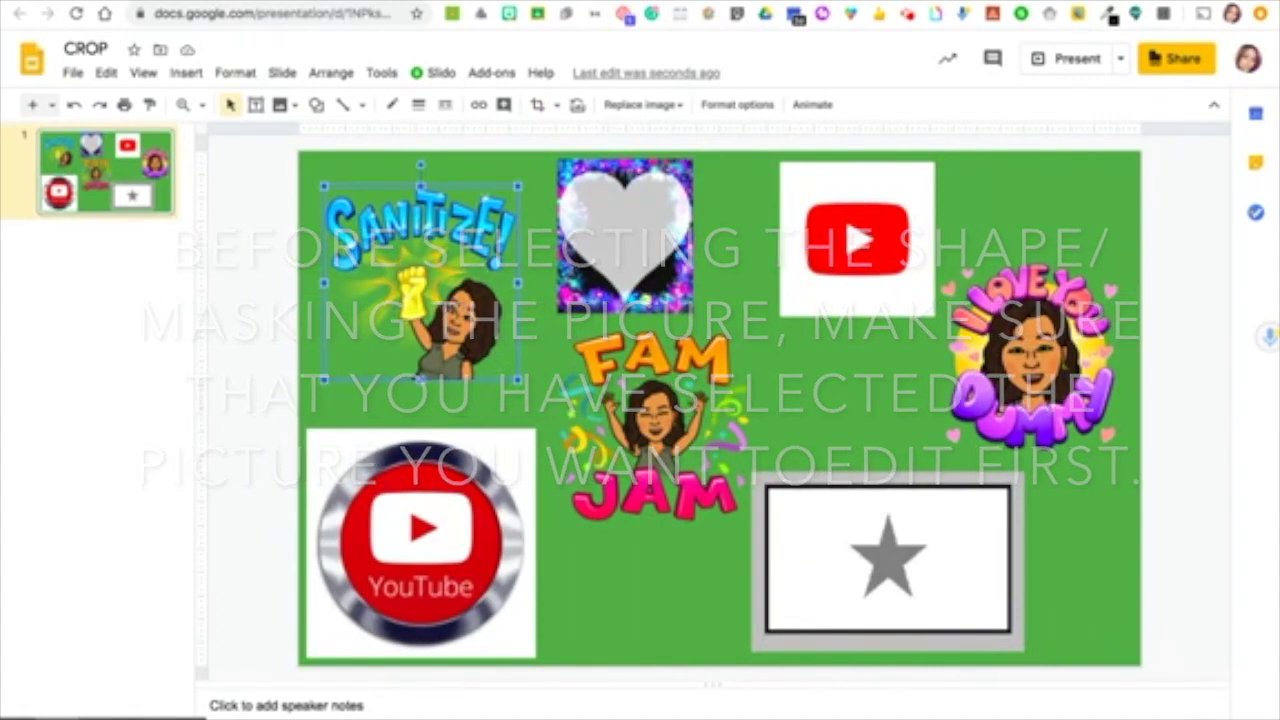
# Apply an Oval shape mask to the SANITIZE bitmoji and enter crop mode
pyautogui.click(558, 108)
pyautogui.moveTo(631, 137)
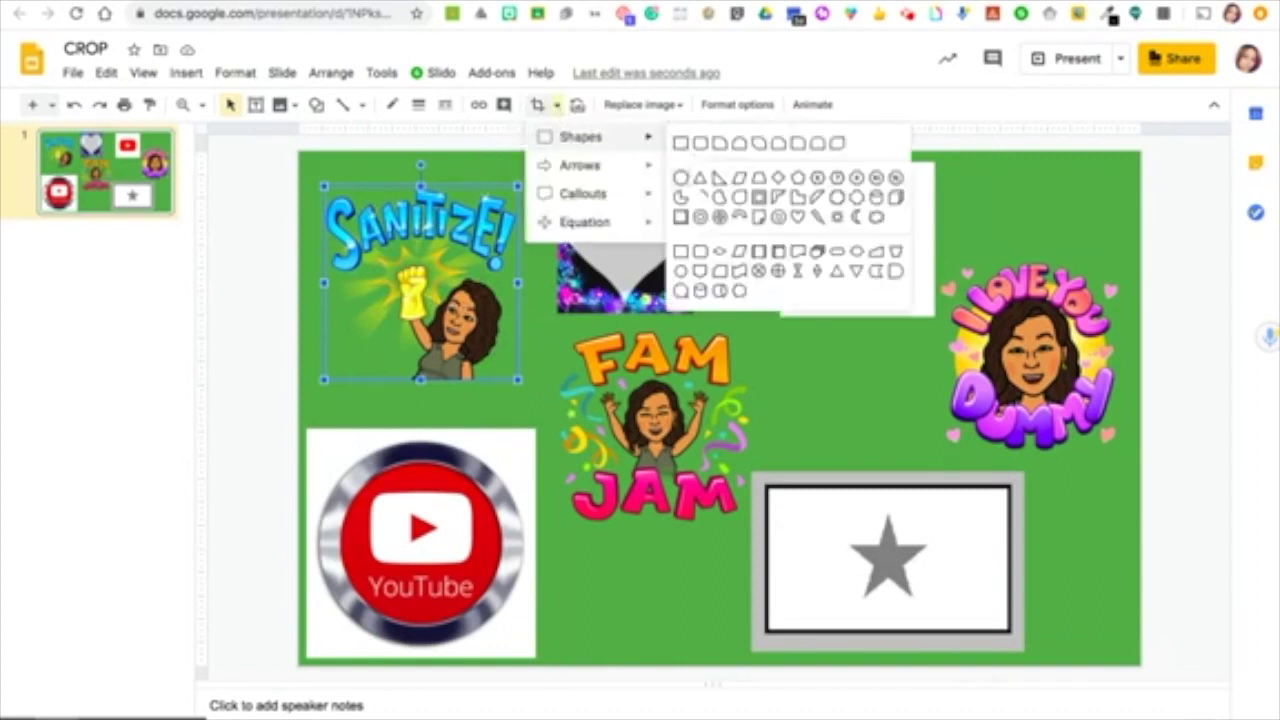
pyautogui.click(681, 177)
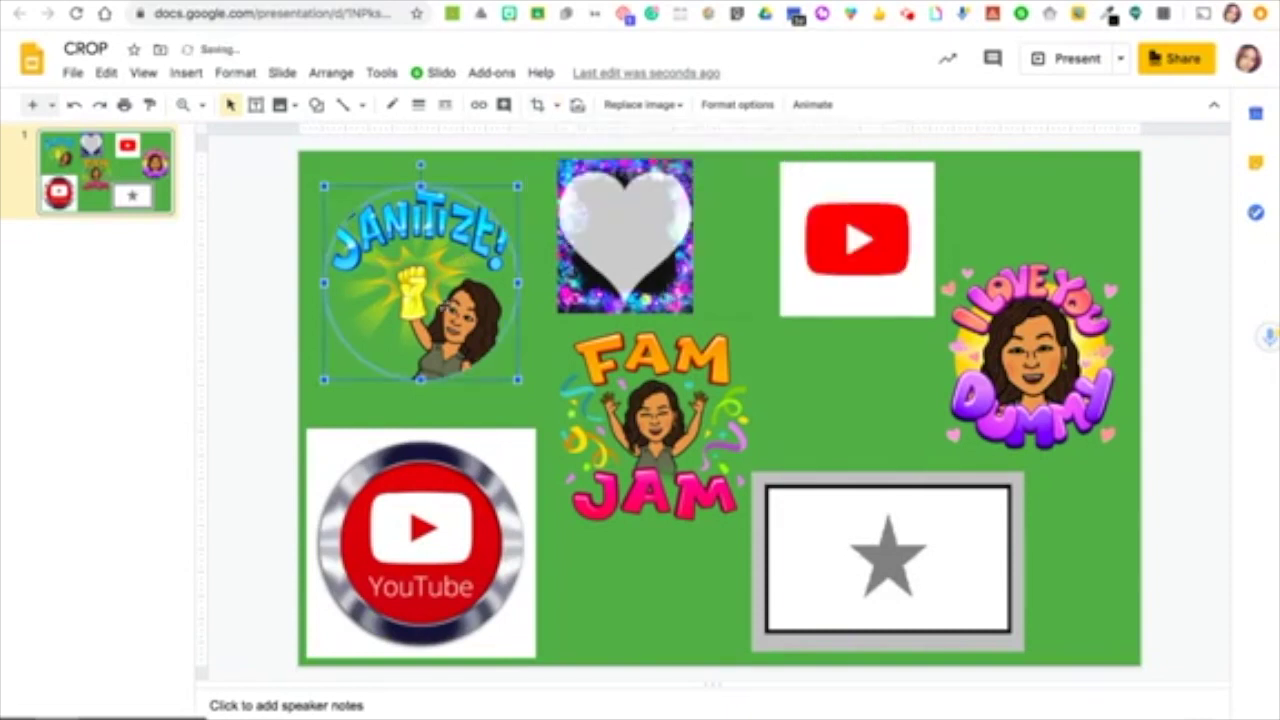
pyautogui.doubleClick(478, 276)
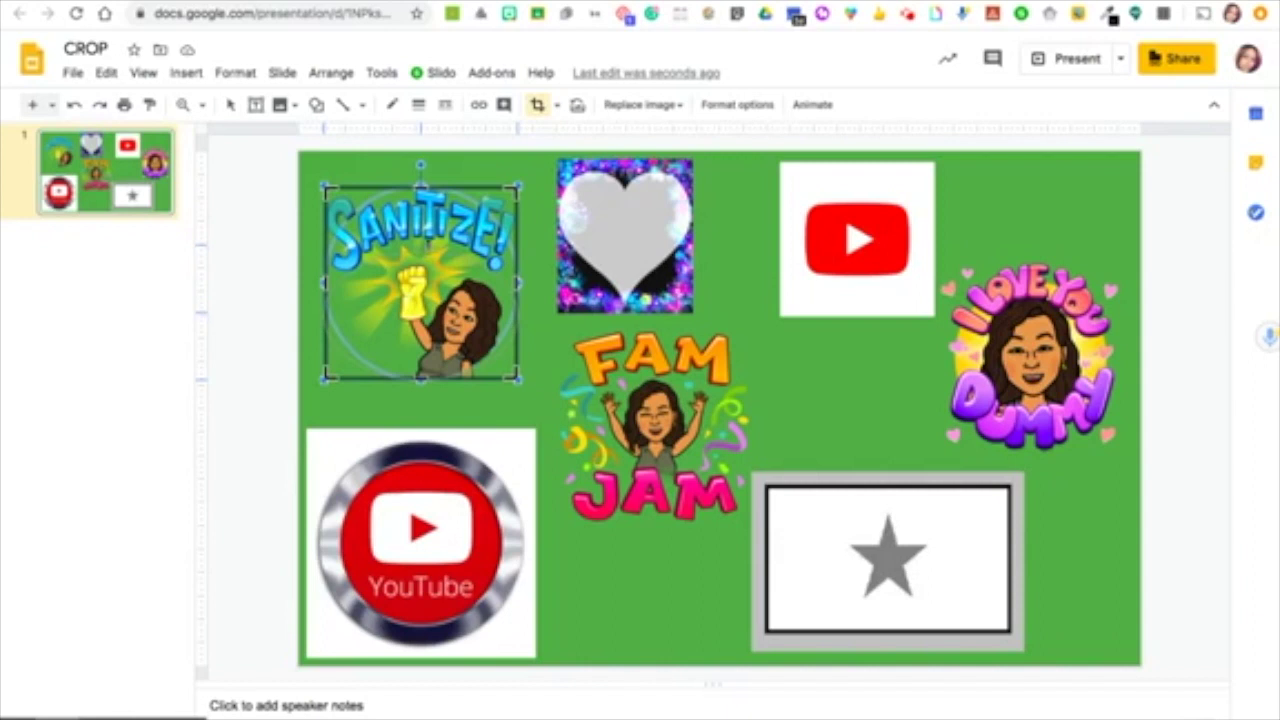
# Crop the Sanitize bitmoji to a small oval around the gloved figure, dropping the SANITIZE! lettering
pyautogui.moveTo(428, 238); pyautogui.dragTo(455, 352)
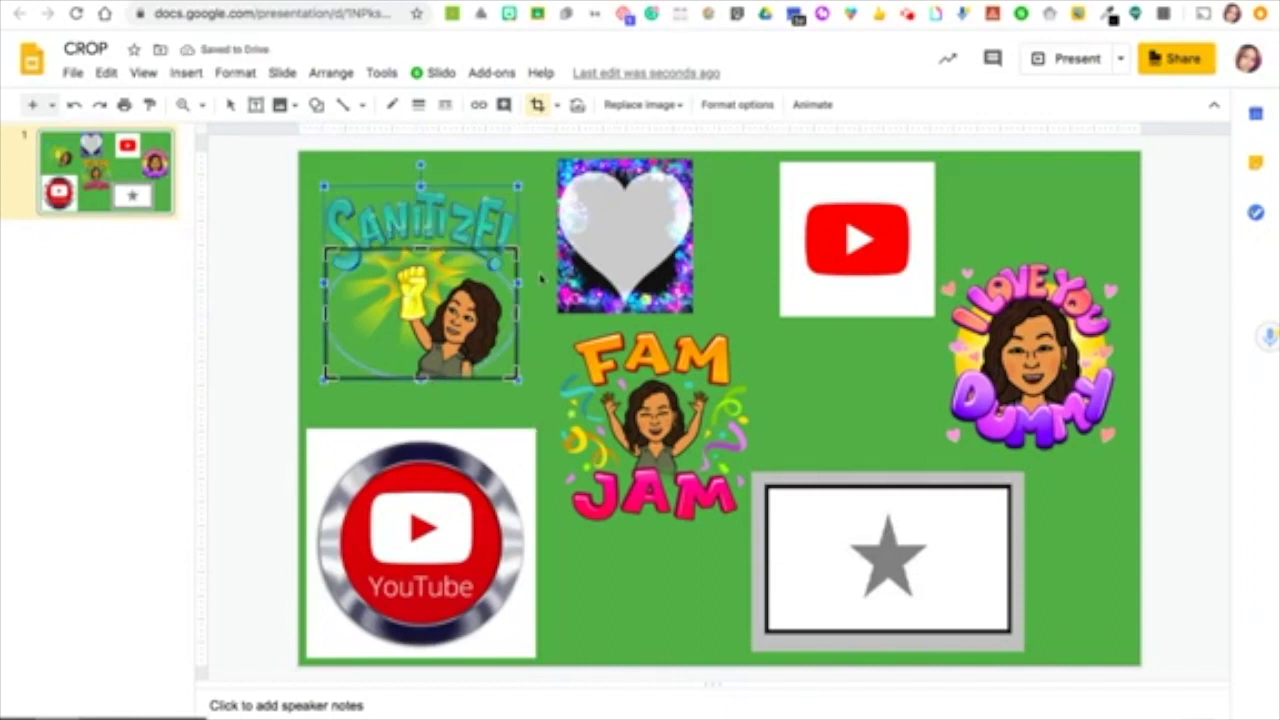
pyautogui.moveTo(421, 248); pyautogui.dragTo(421, 258)
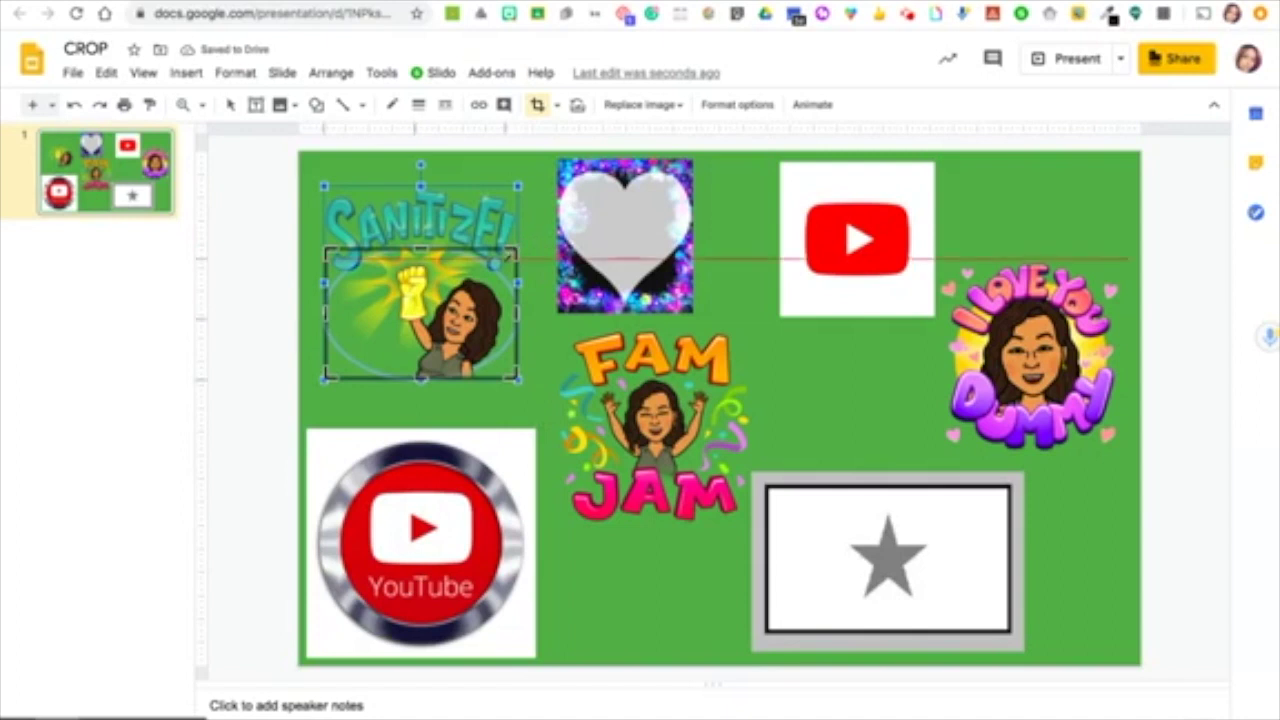
pyautogui.moveTo(512, 252); pyautogui.dragTo(509, 262)
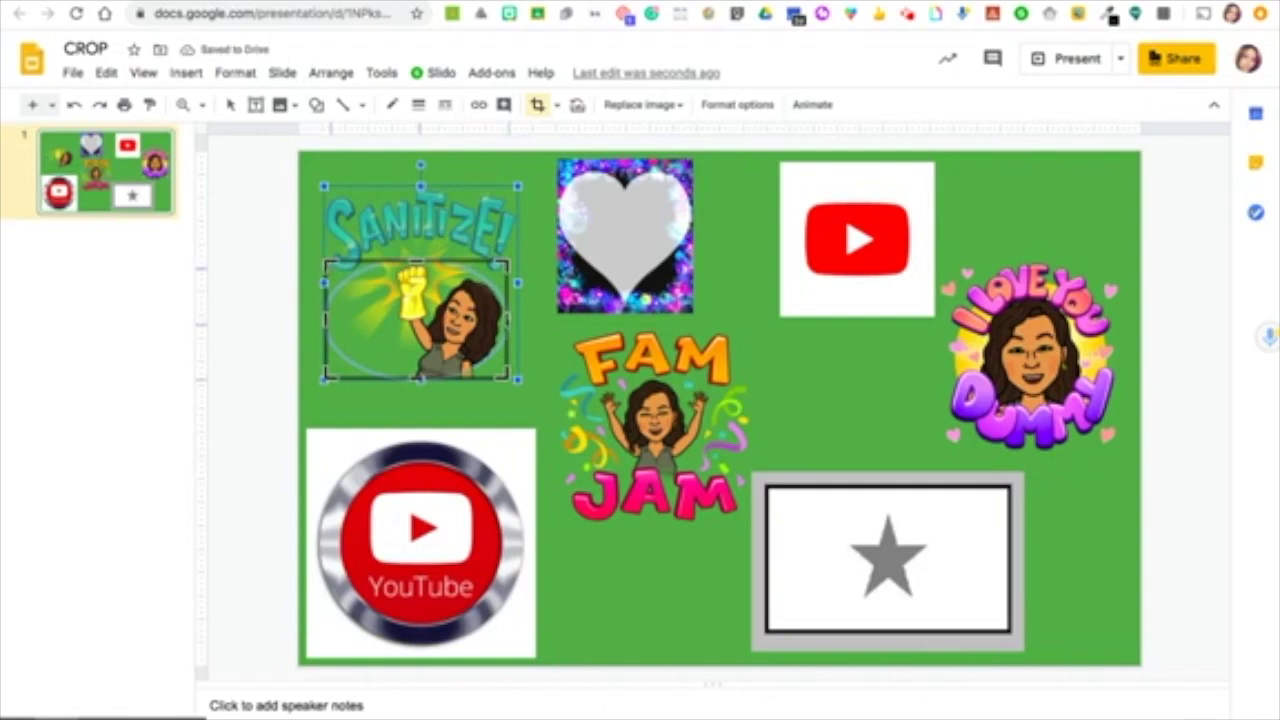
pyautogui.moveTo(326, 263); pyautogui.dragTo(334, 276)
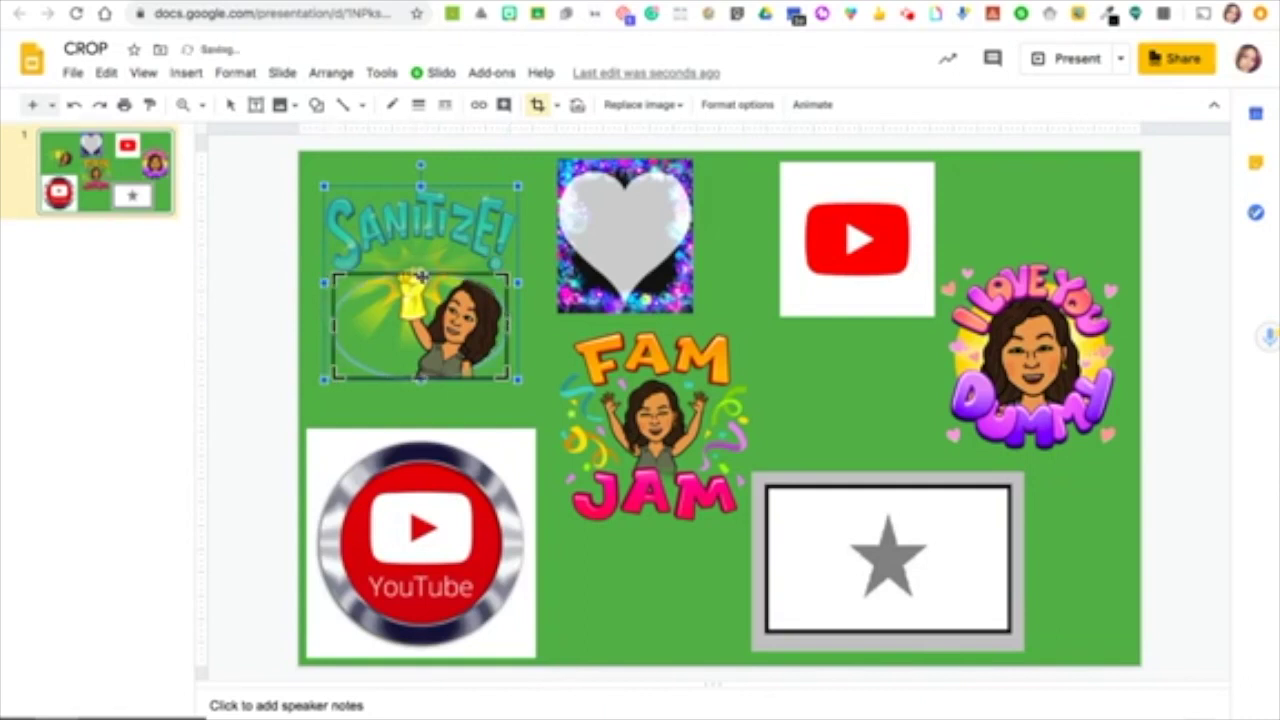
pyautogui.moveTo(422, 276); pyautogui.dragTo(421, 271)
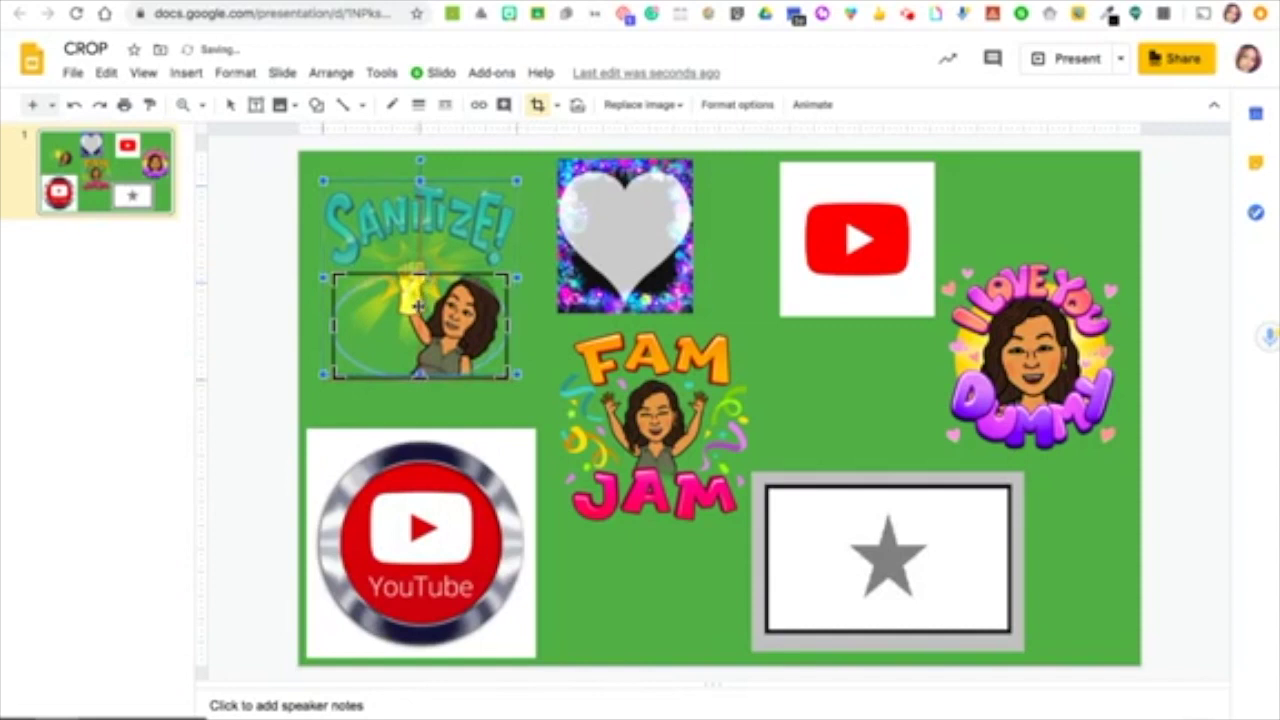
pyautogui.moveTo(442, 322); pyautogui.dragTo(452, 325)
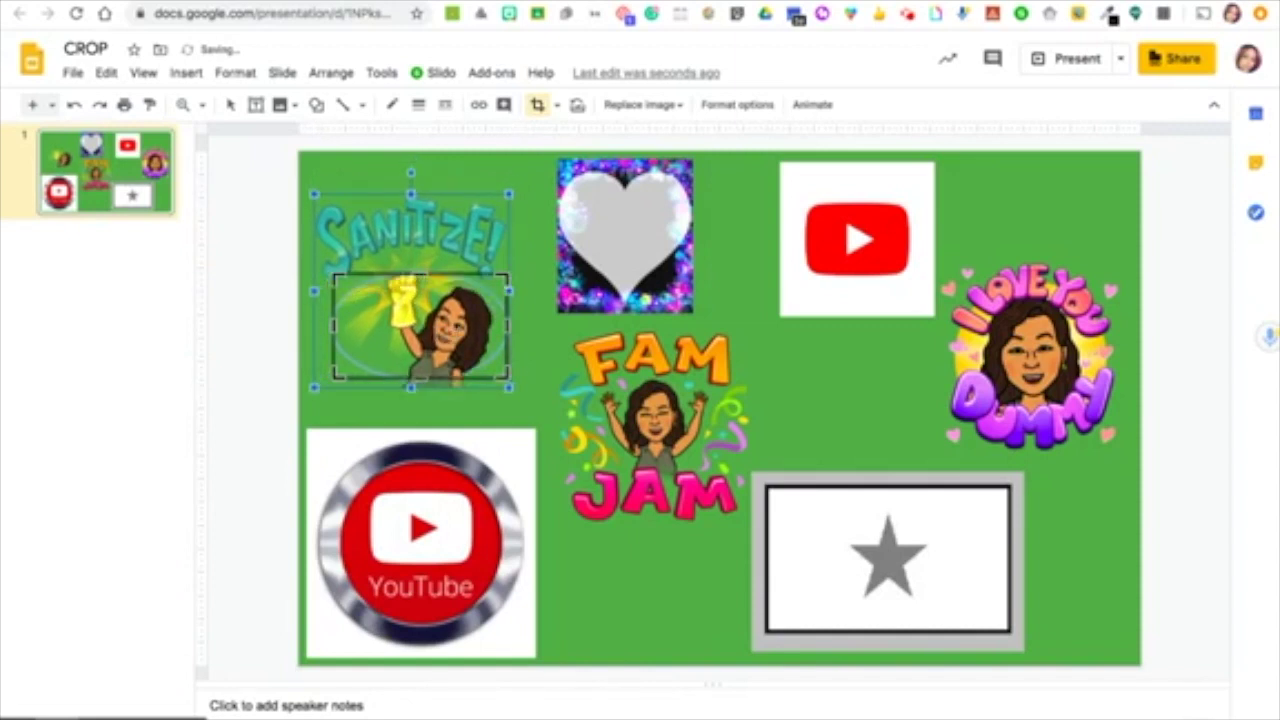
pyautogui.click(537, 366)
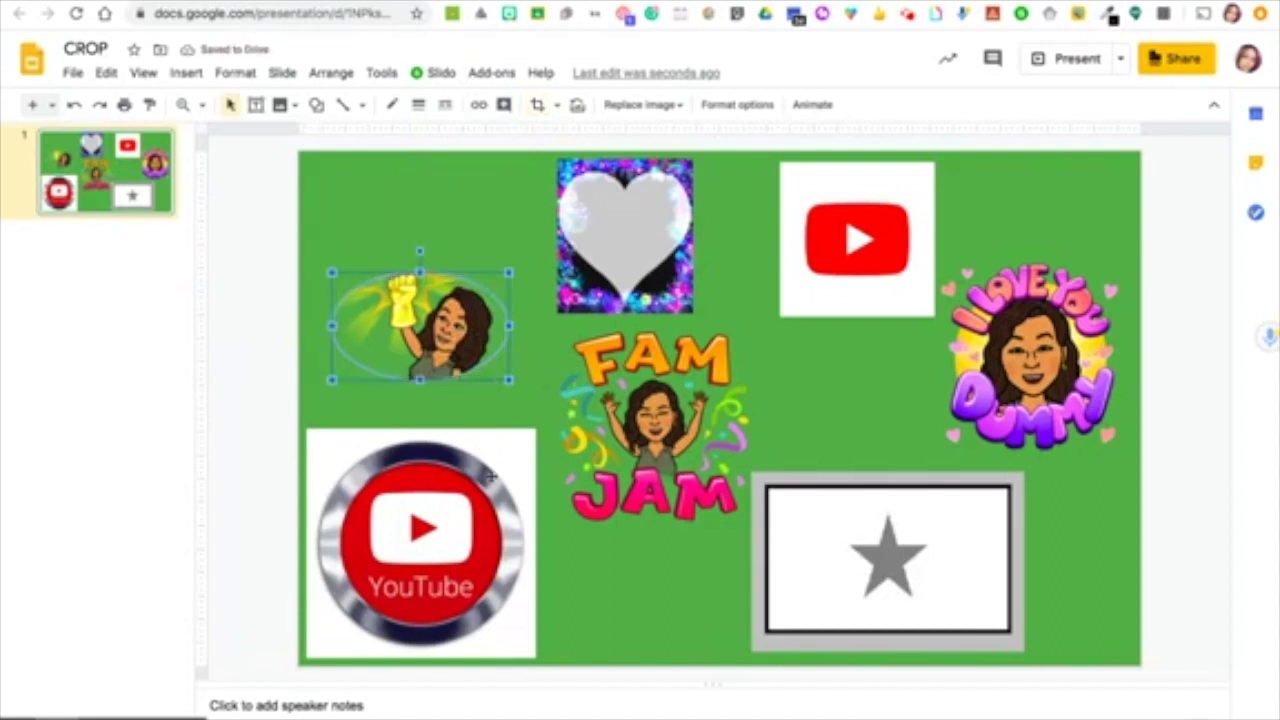
pyautogui.click(557, 329)
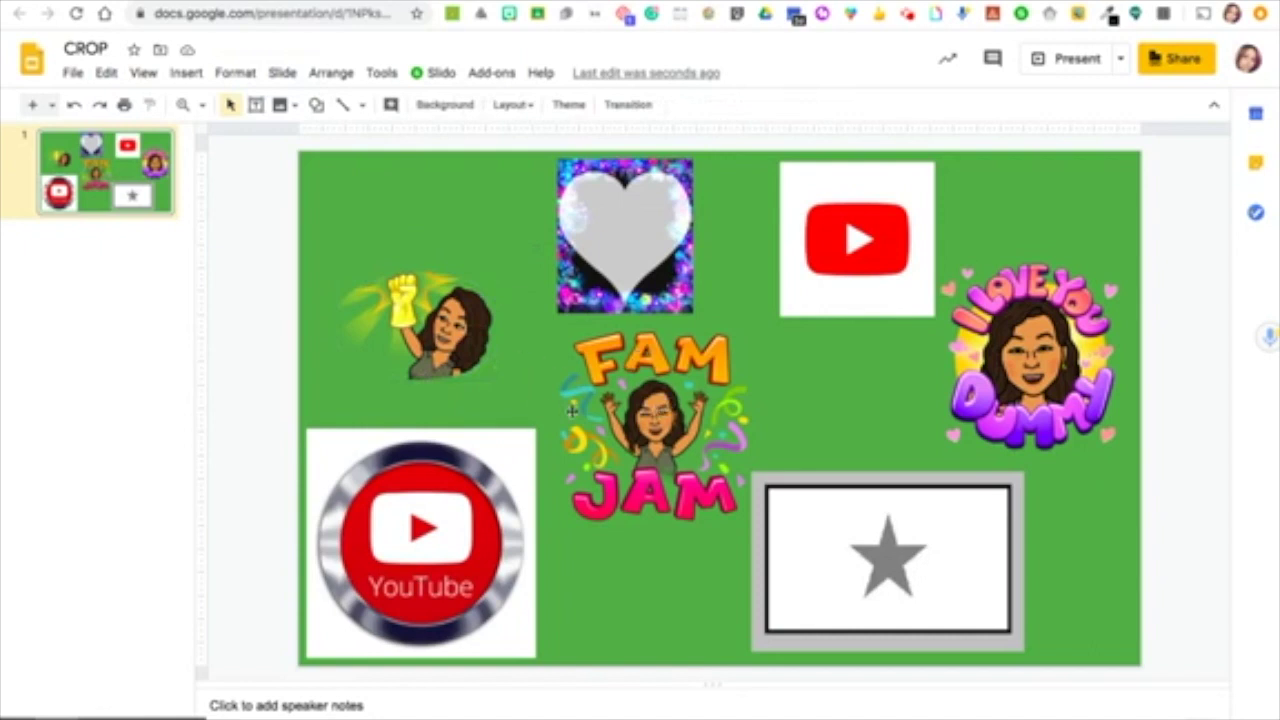
# Apply an Oval shape mask to the I Love You Dummy bitmoji and enter crop mode
pyautogui.click(1036, 376)
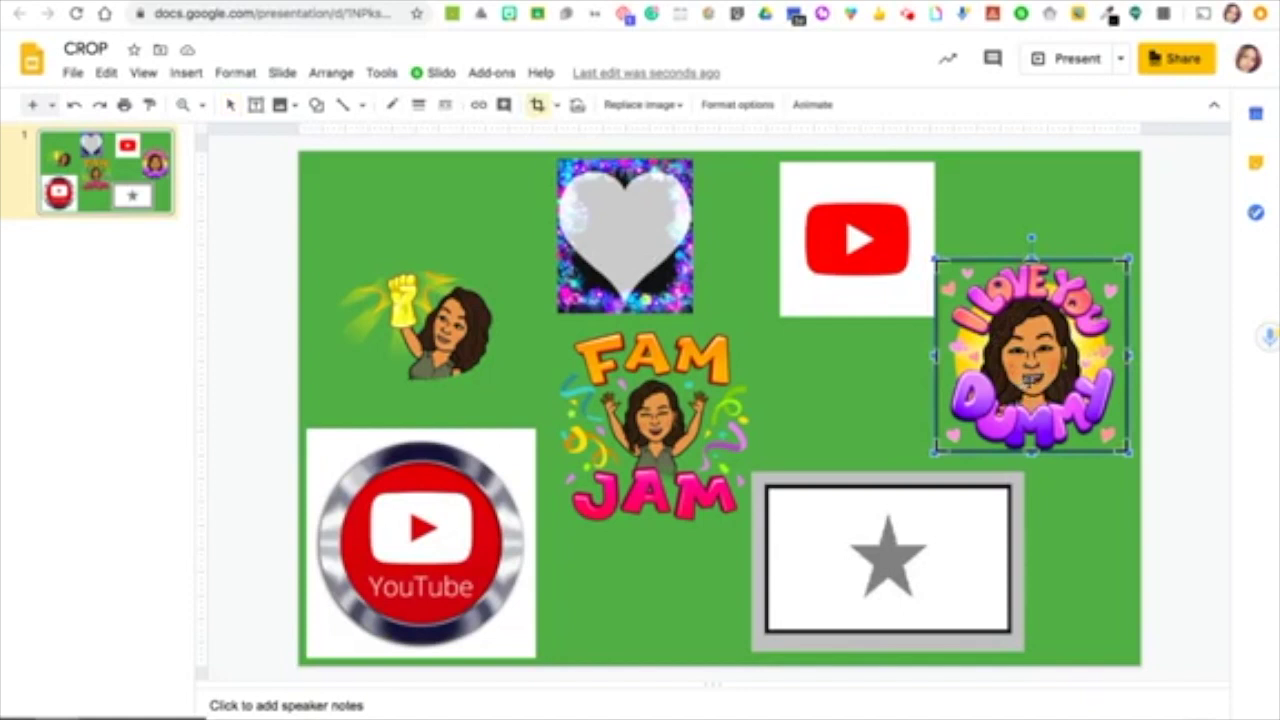
pyautogui.click(877, 421)
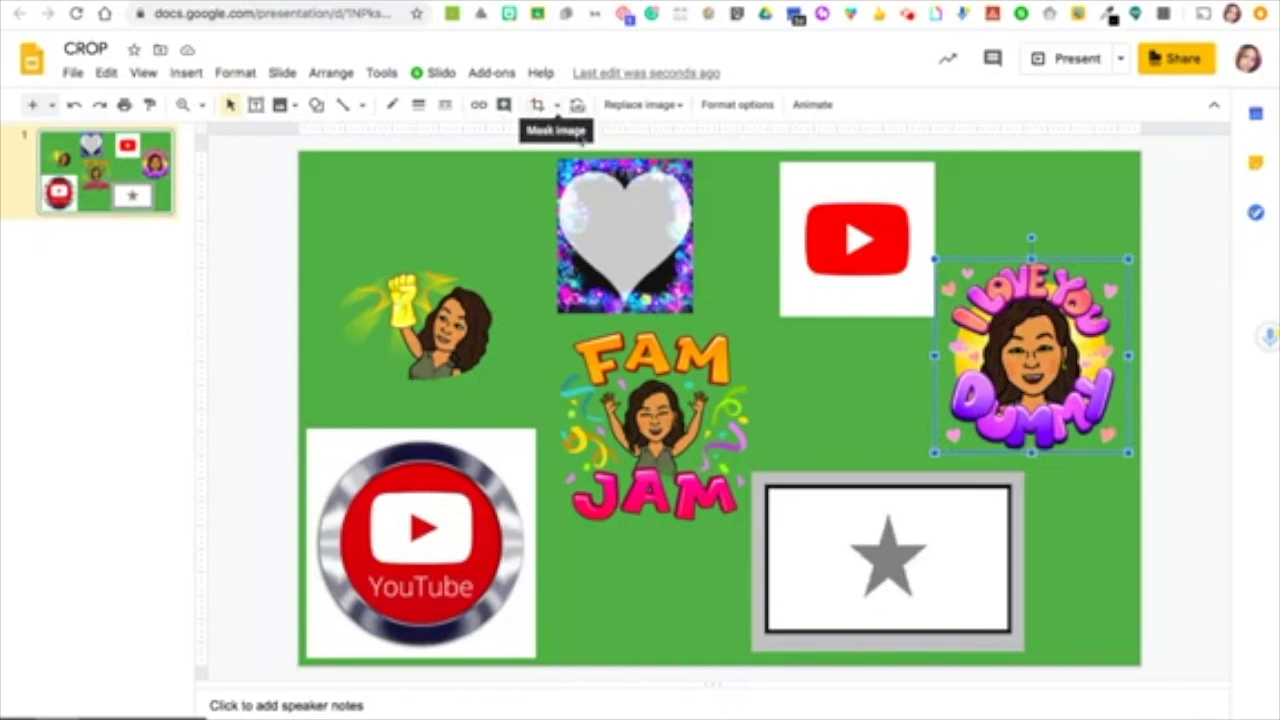
pyautogui.click(557, 105)
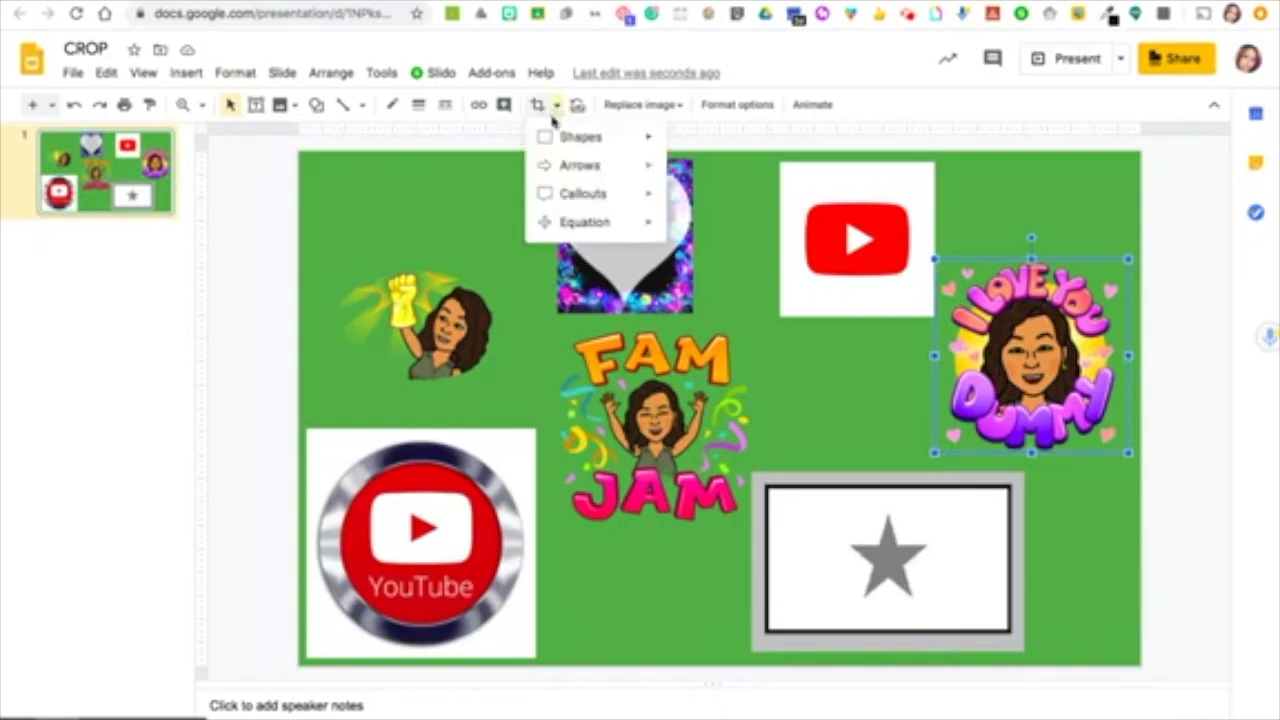
pyautogui.moveTo(562, 137)
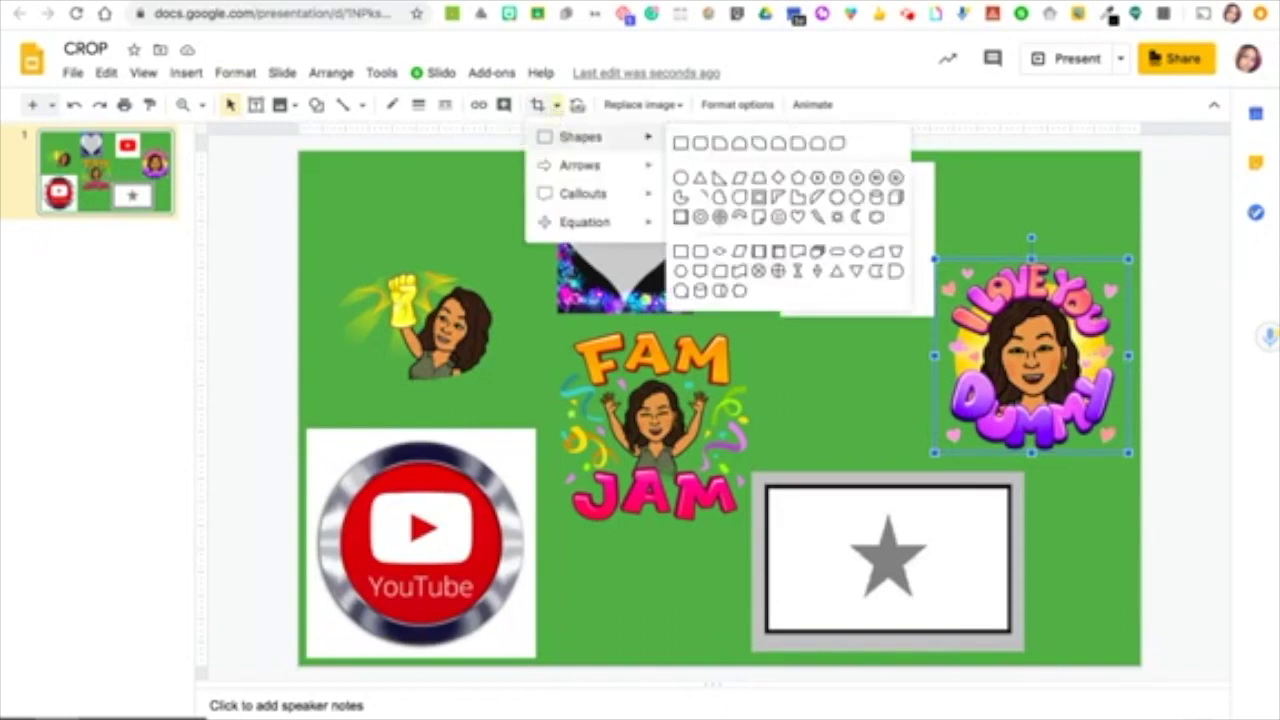
pyautogui.click(680, 178)
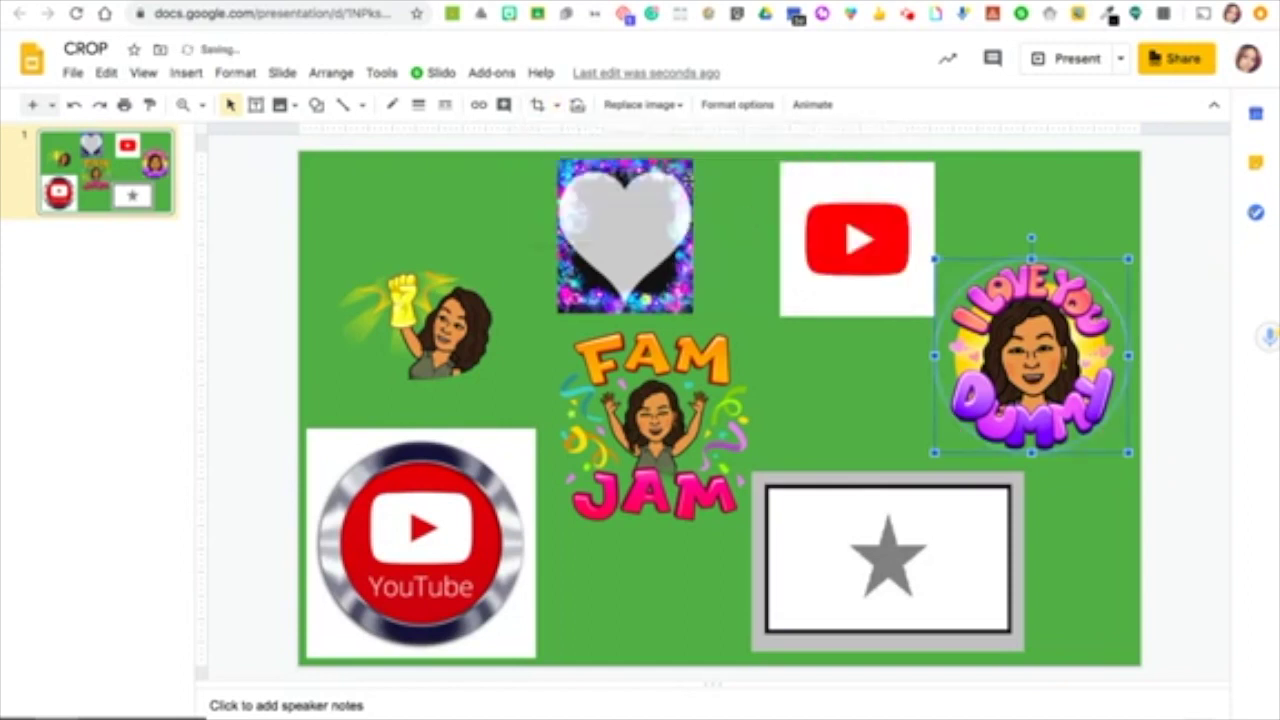
pyautogui.doubleClick(1062, 356)
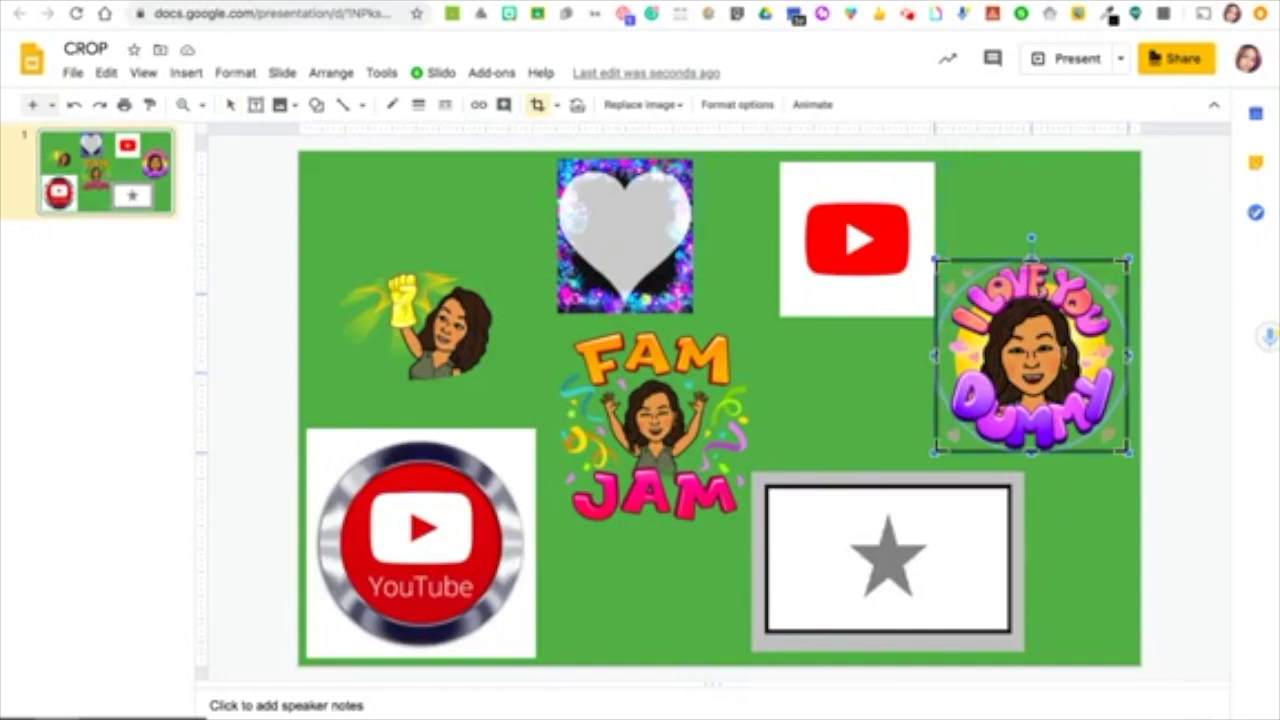
# Crop DUMMY off the bottom of the I Love You bitmoji and trim both sides
pyautogui.moveTo(1031, 451); pyautogui.dragTo(1031, 400)
pyautogui.moveTo(1130, 355); pyautogui.dragTo(1103, 355)
pyautogui.moveTo(937, 318); pyautogui.dragTo(946, 318)
pyautogui.click(1120, 517)
pyautogui.click(655, 432)
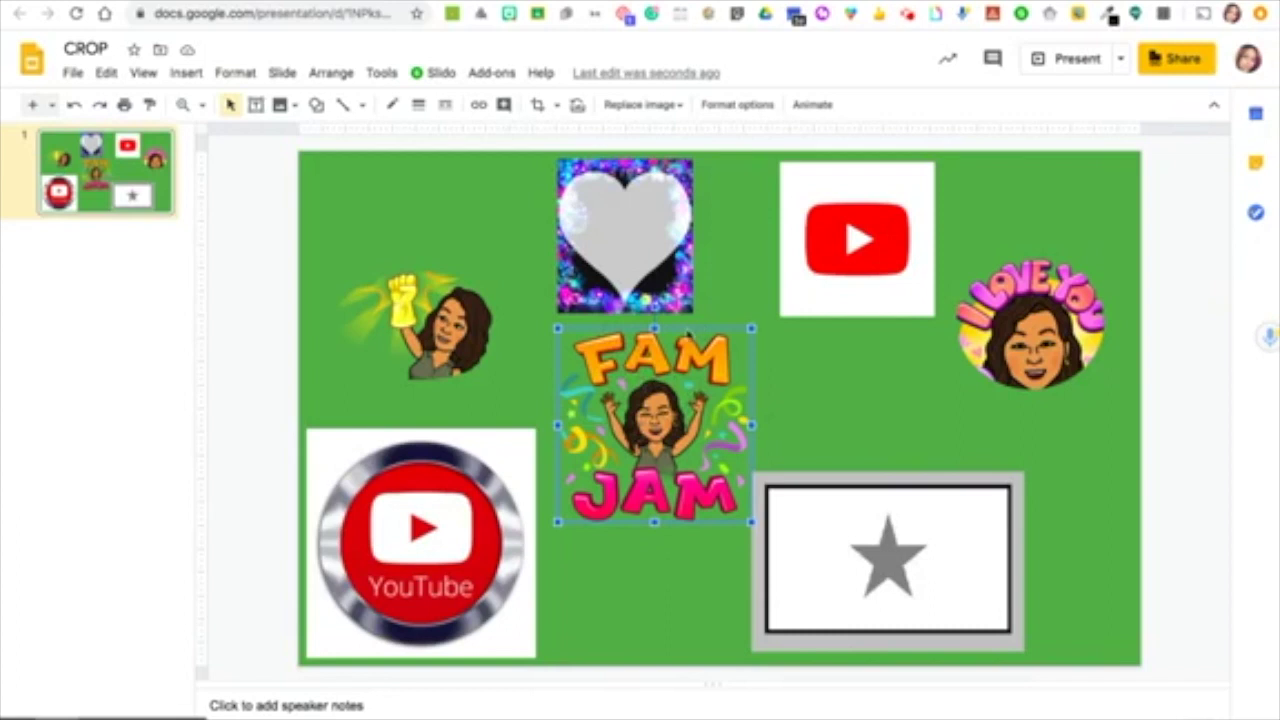
# Start cropping the FAM JAM bitmoji, undoing an accidental squeeze and shifting the picture down
pyautogui.doubleClick(688, 396)
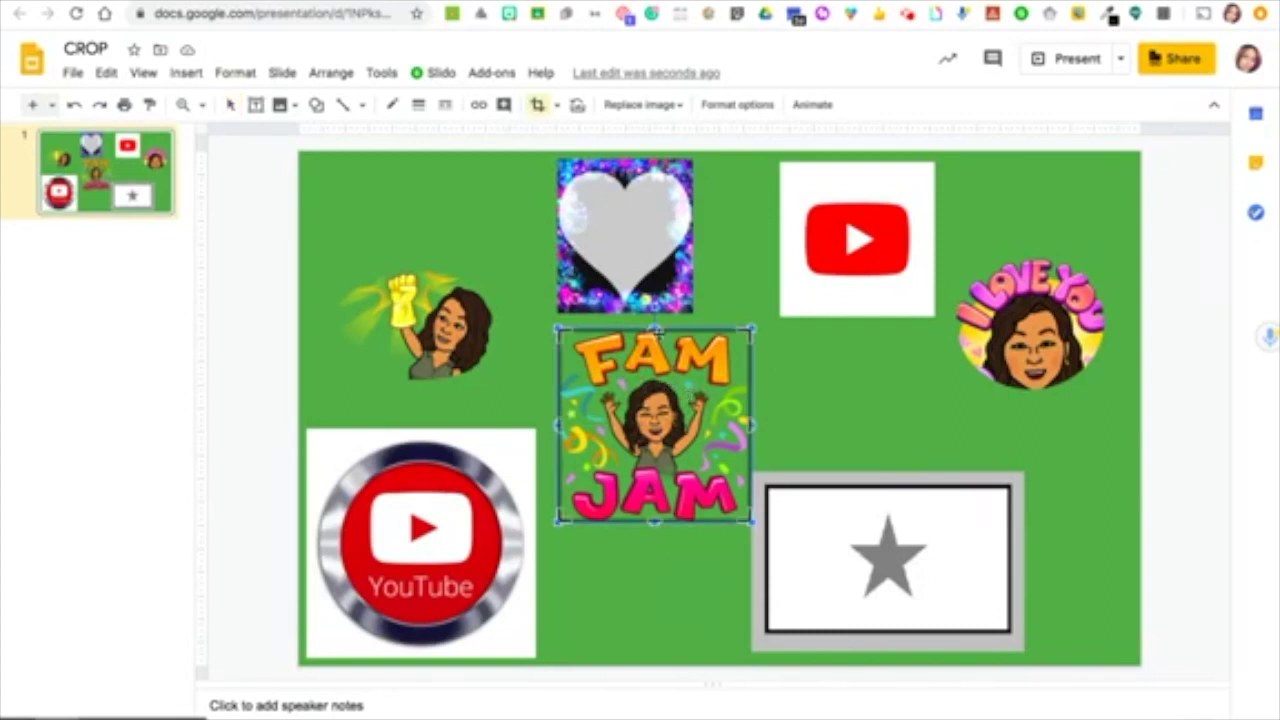
pyautogui.moveTo(653, 328); pyautogui.dragTo(655, 381)
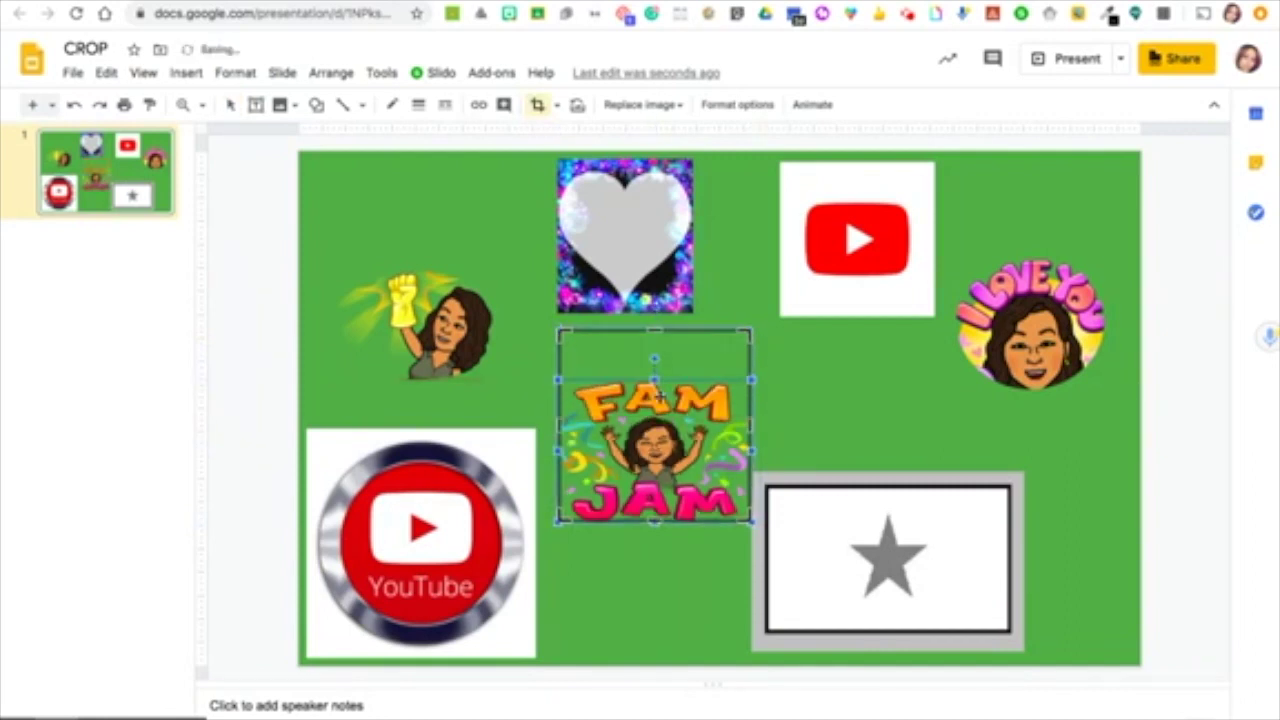
pyautogui.hotkey('ctrl', 'z')
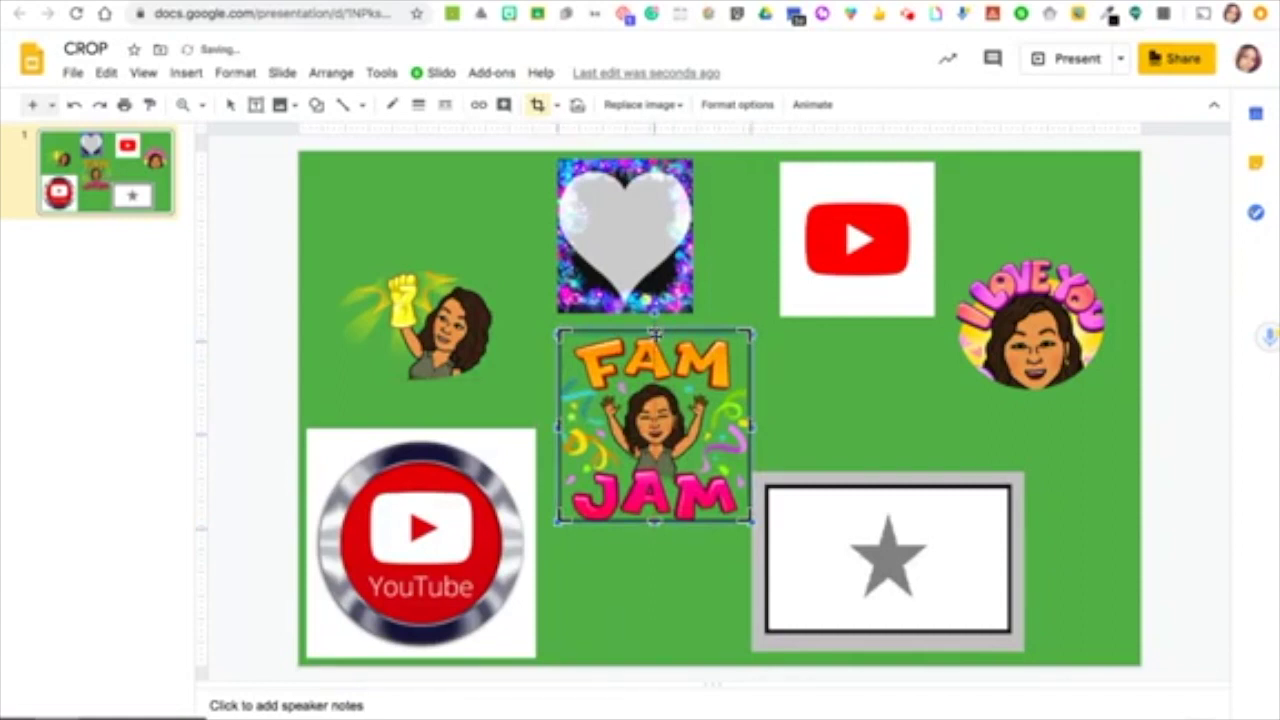
pyautogui.moveTo(654, 330); pyautogui.dragTo(656, 343)
pyautogui.press('Return')
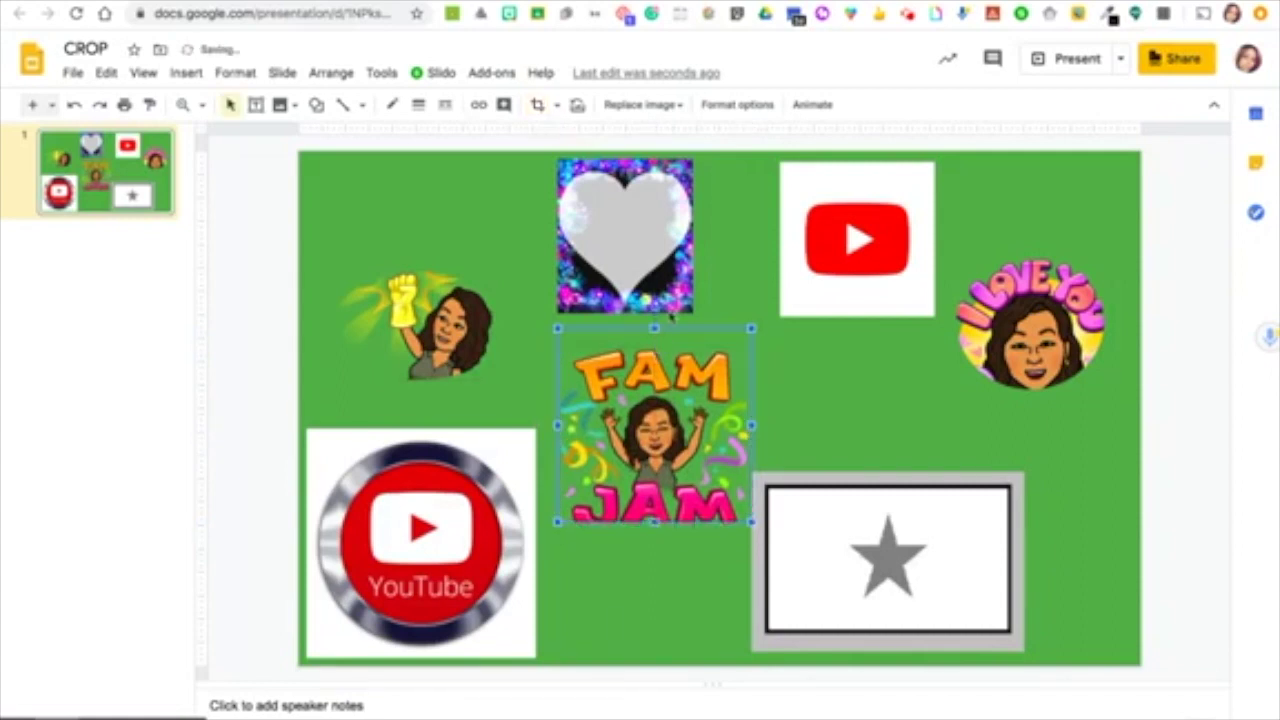
# Crop the FAM lettering off the top and JAM off the bottom of the bitmoji
pyautogui.doubleClick(646, 450)
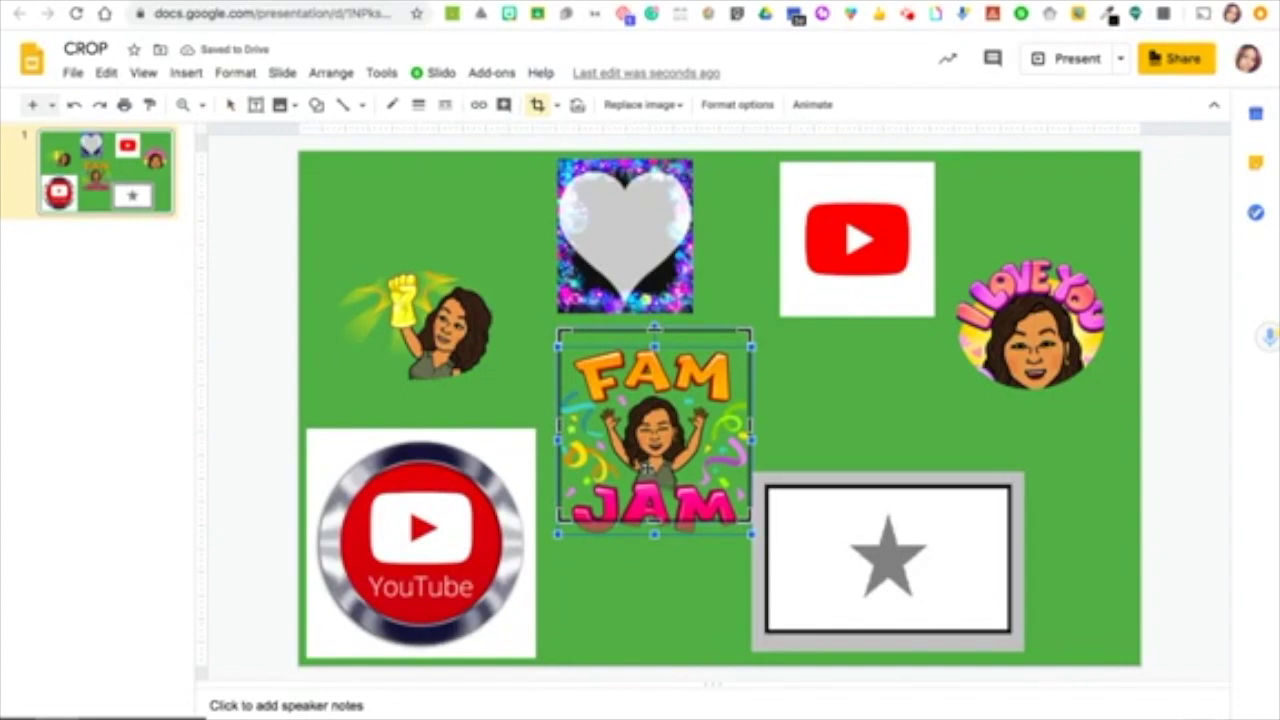
pyautogui.moveTo(654, 440); pyautogui.dragTo(654, 427)
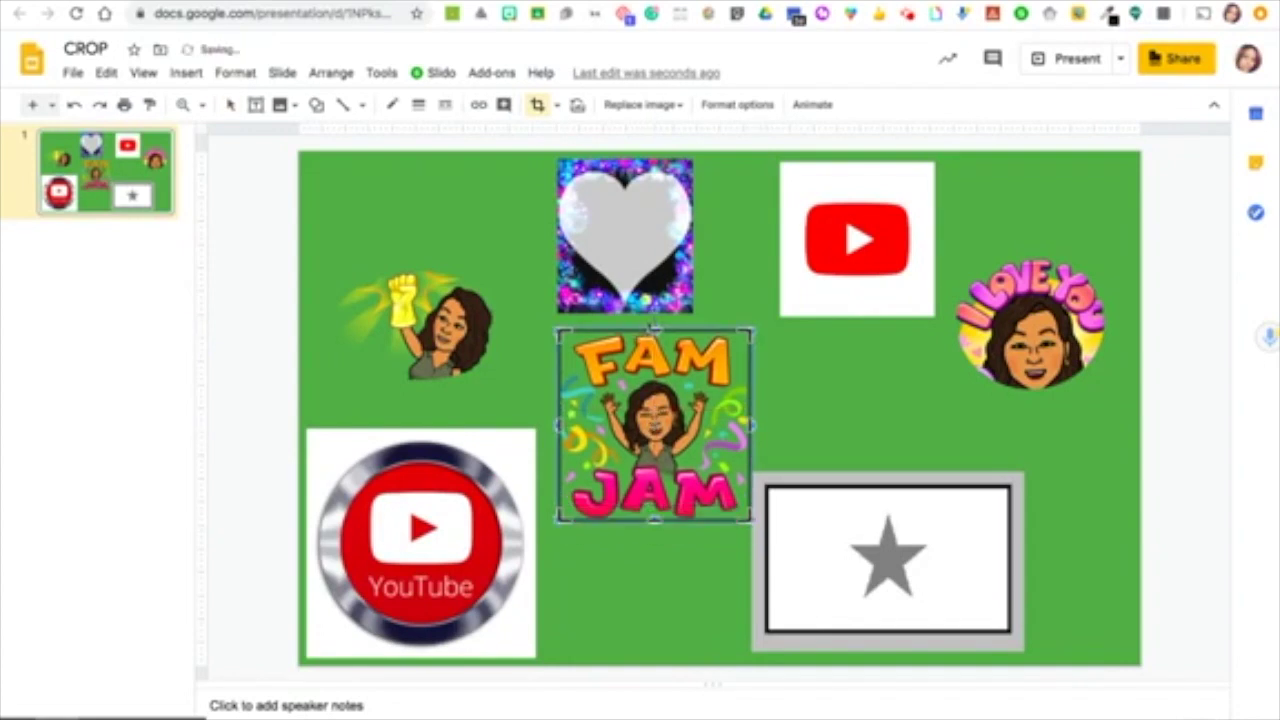
pyautogui.moveTo(652, 345); pyautogui.dragTo(654, 381)
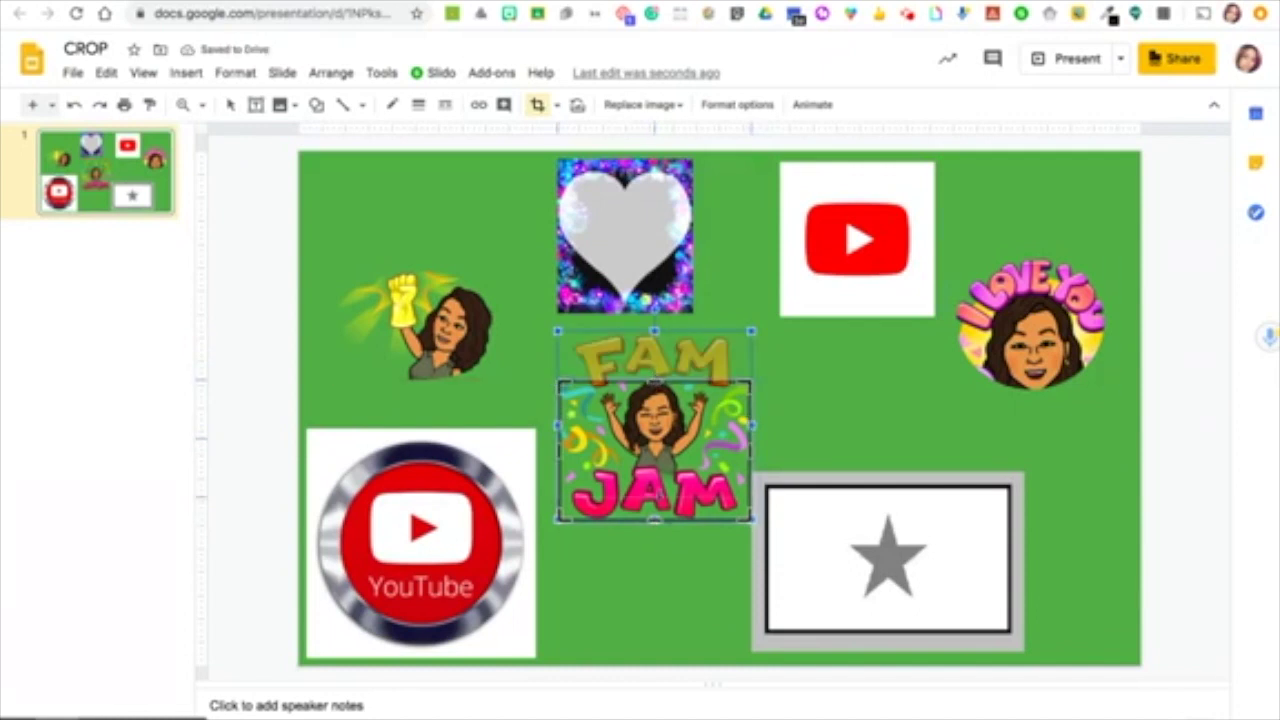
pyautogui.moveTo(654, 520); pyautogui.dragTo(658, 466)
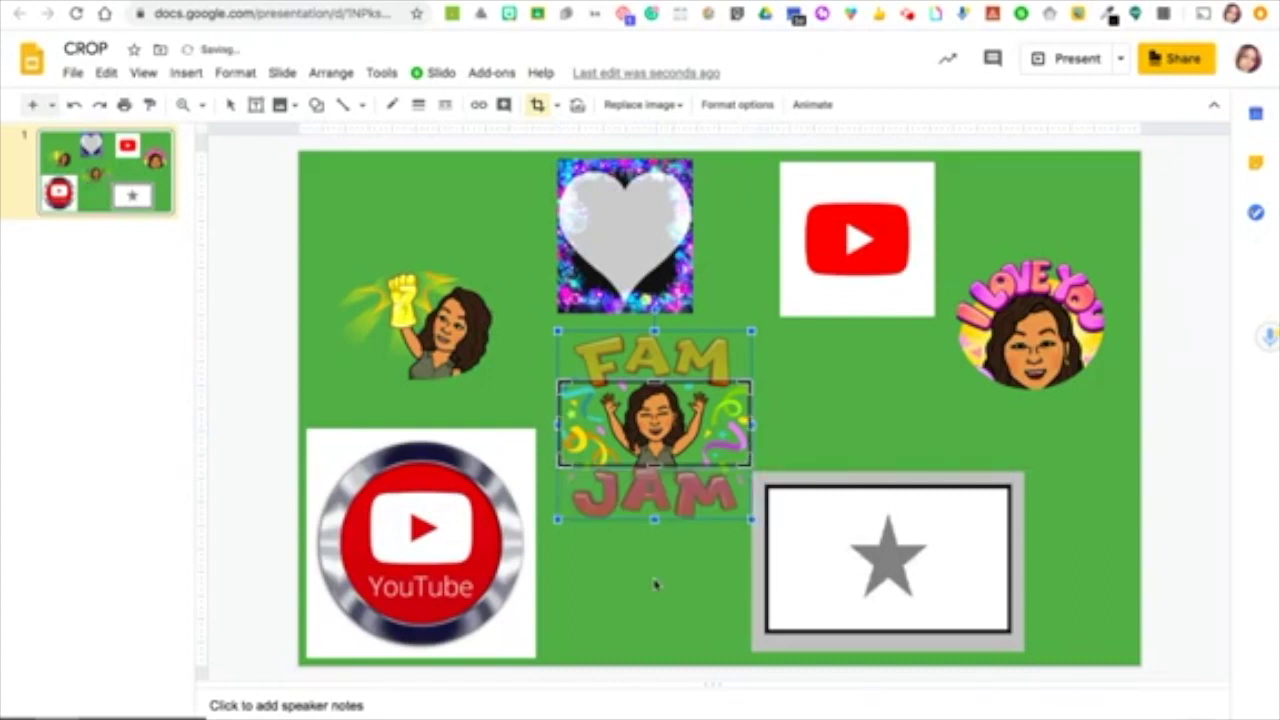
pyautogui.press('Return')
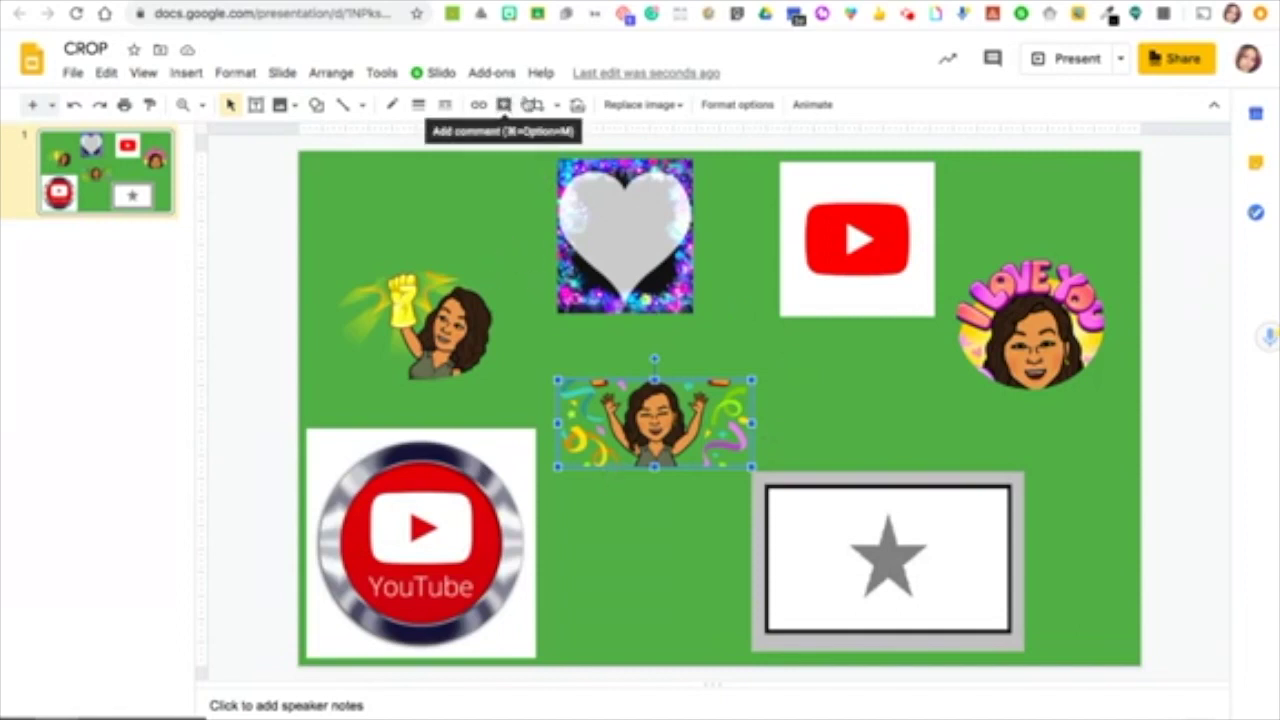
pyautogui.click(540, 106)
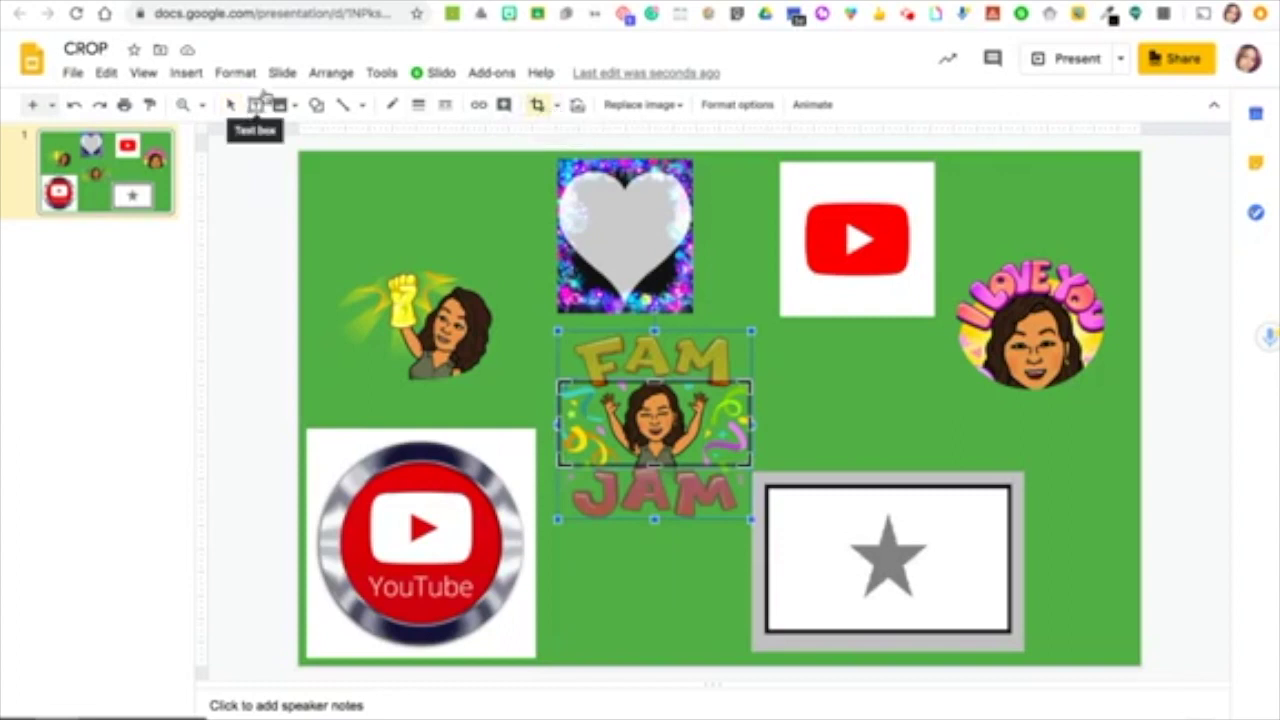
pyautogui.click(182, 73)
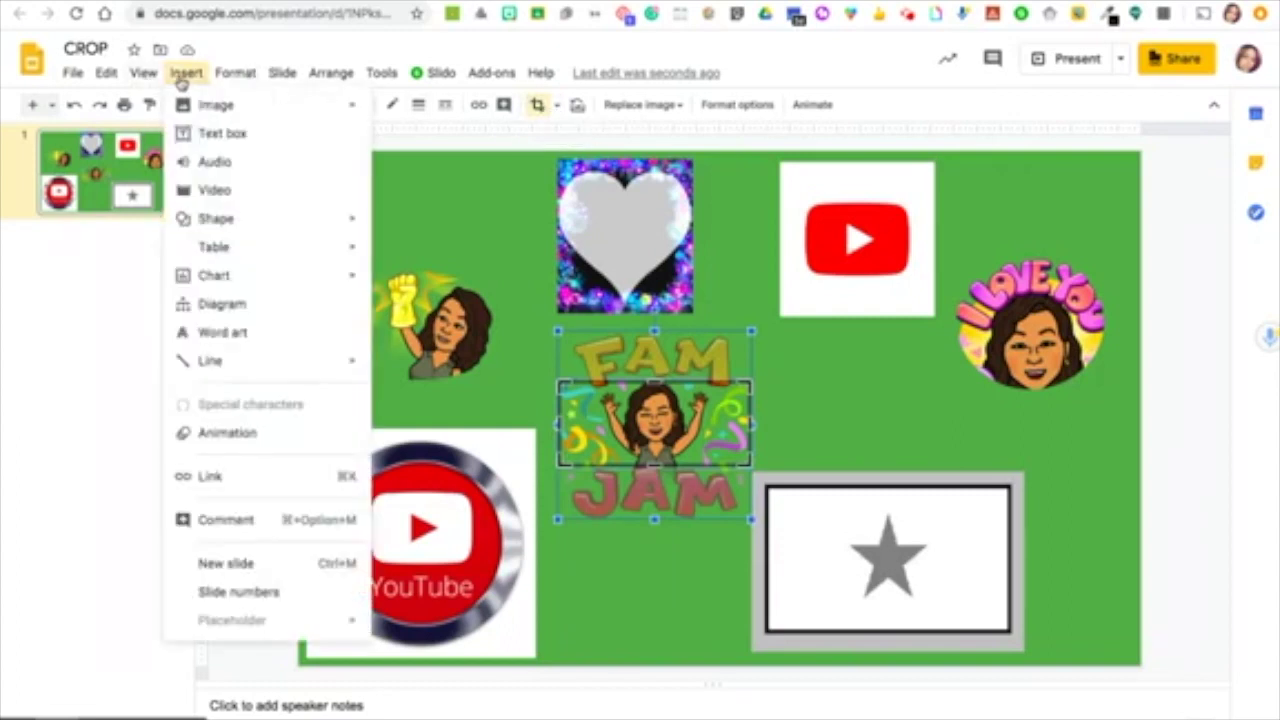
# Insert word art reading 'YAY I'M SO HAPPY' across the middle of the slide
pyautogui.click(283, 334)
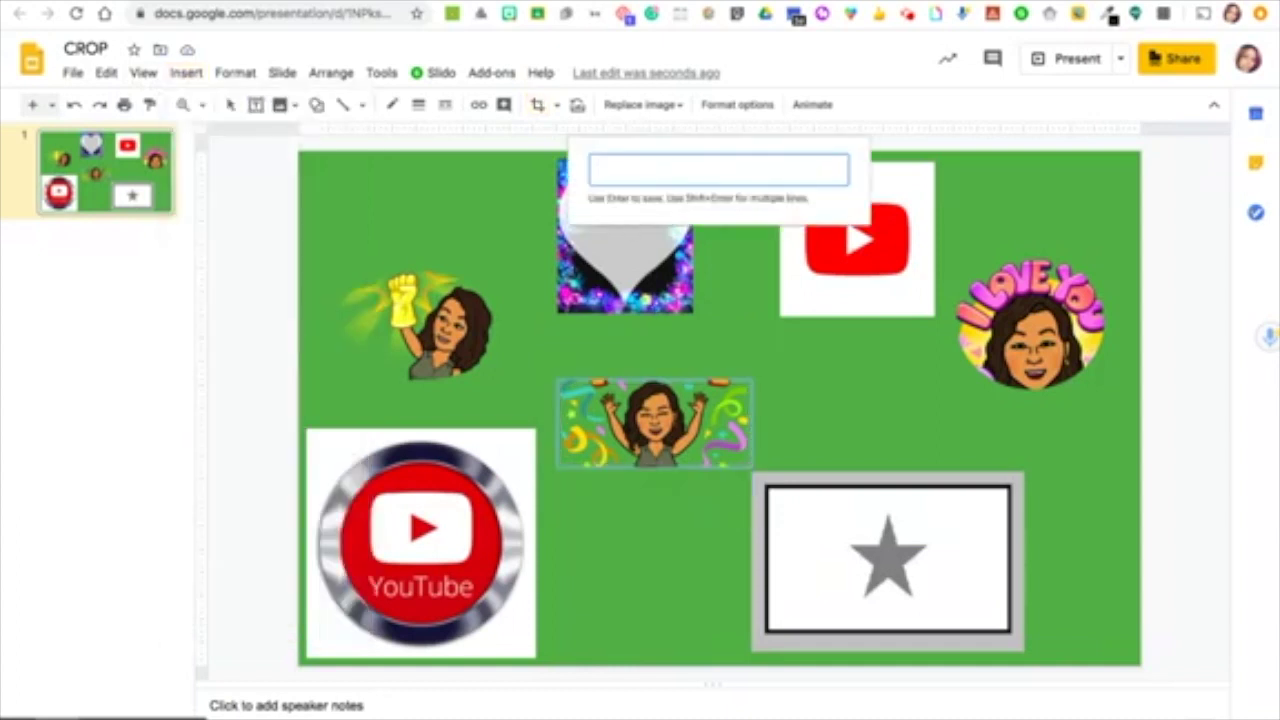
pyautogui.write("YAY I'M SO HAPP")
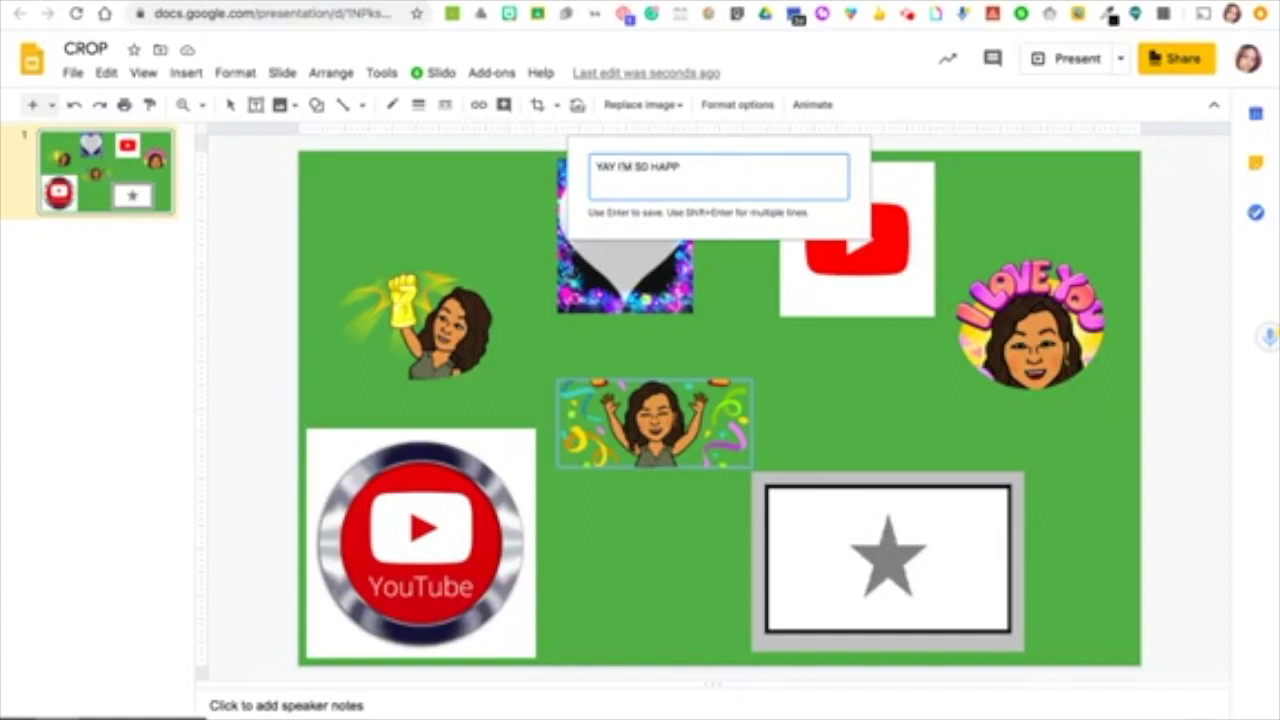
pyautogui.press('Return')
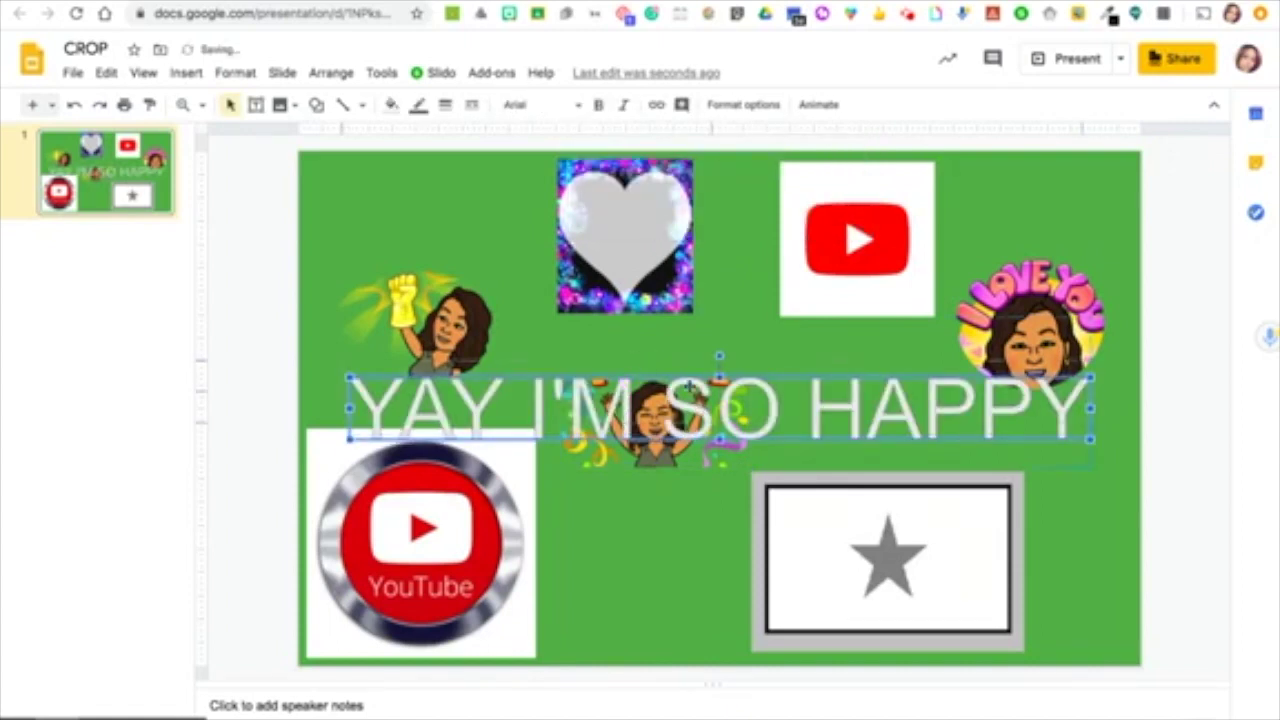
# Nudge the word art up-left and start a custom gradient fill with a new stop
pyautogui.moveTo(700, 410); pyautogui.dragTo(683, 380)
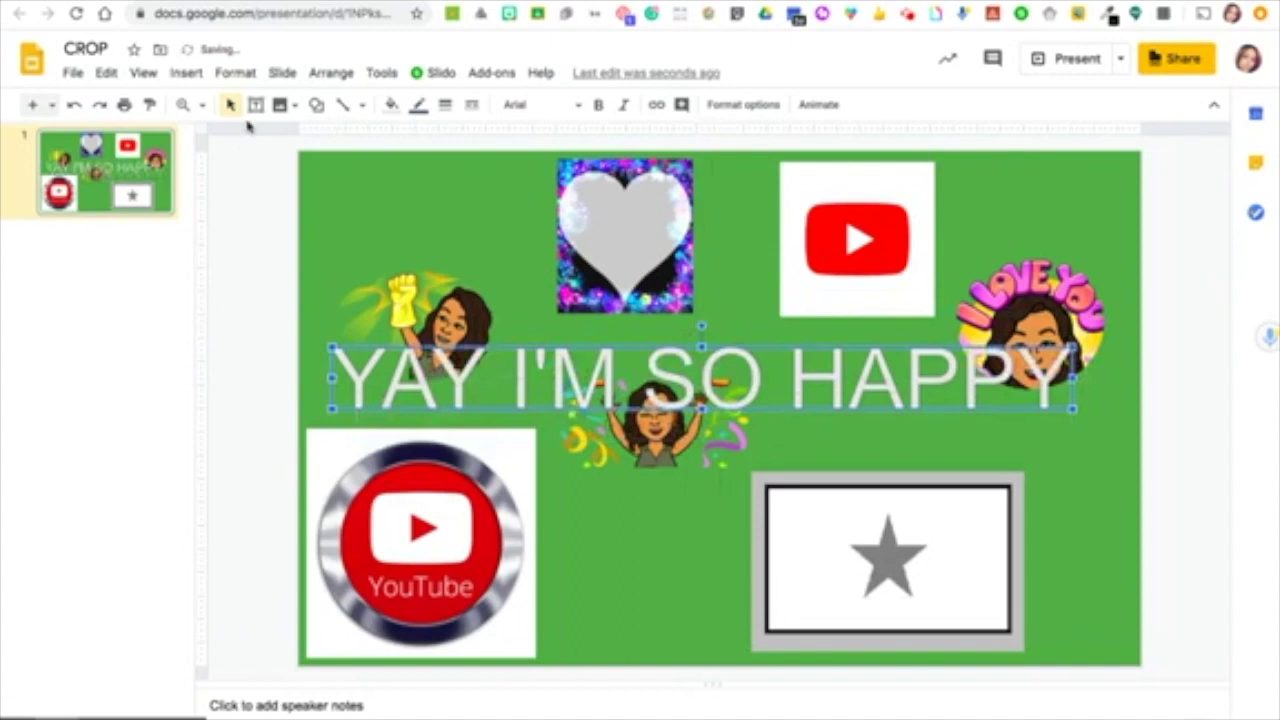
pyautogui.click(390, 104)
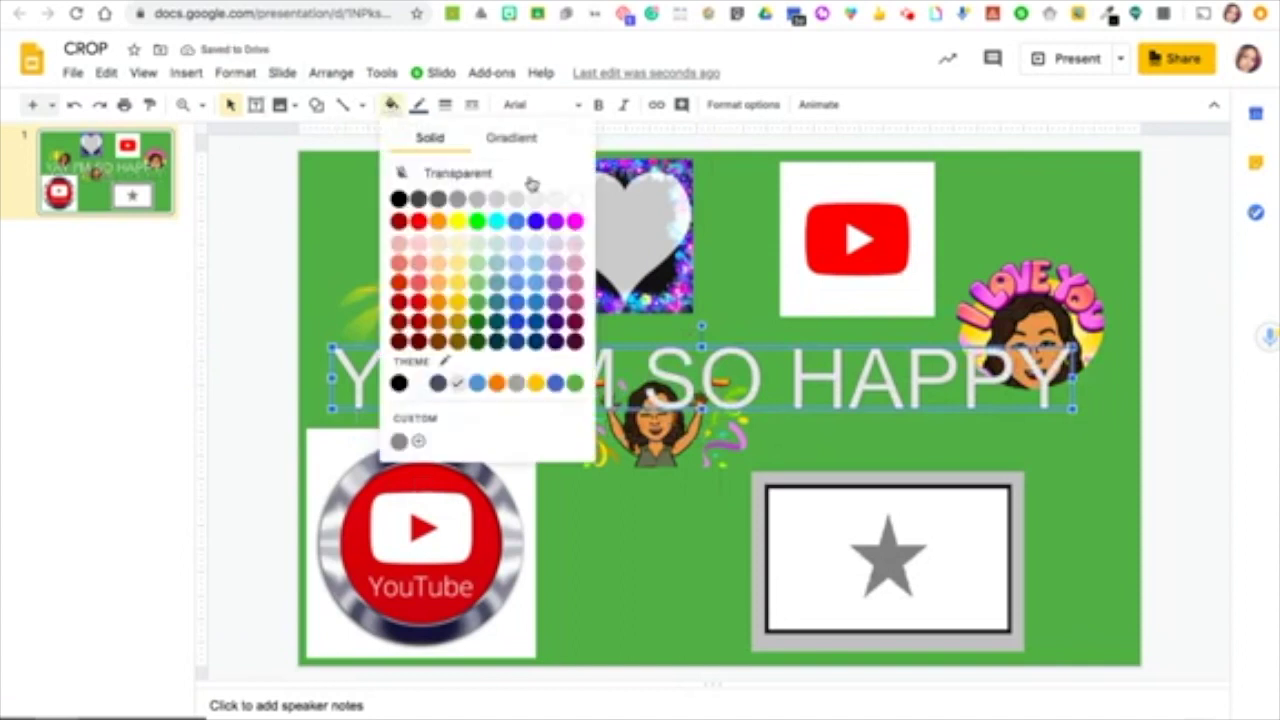
pyautogui.click(521, 141)
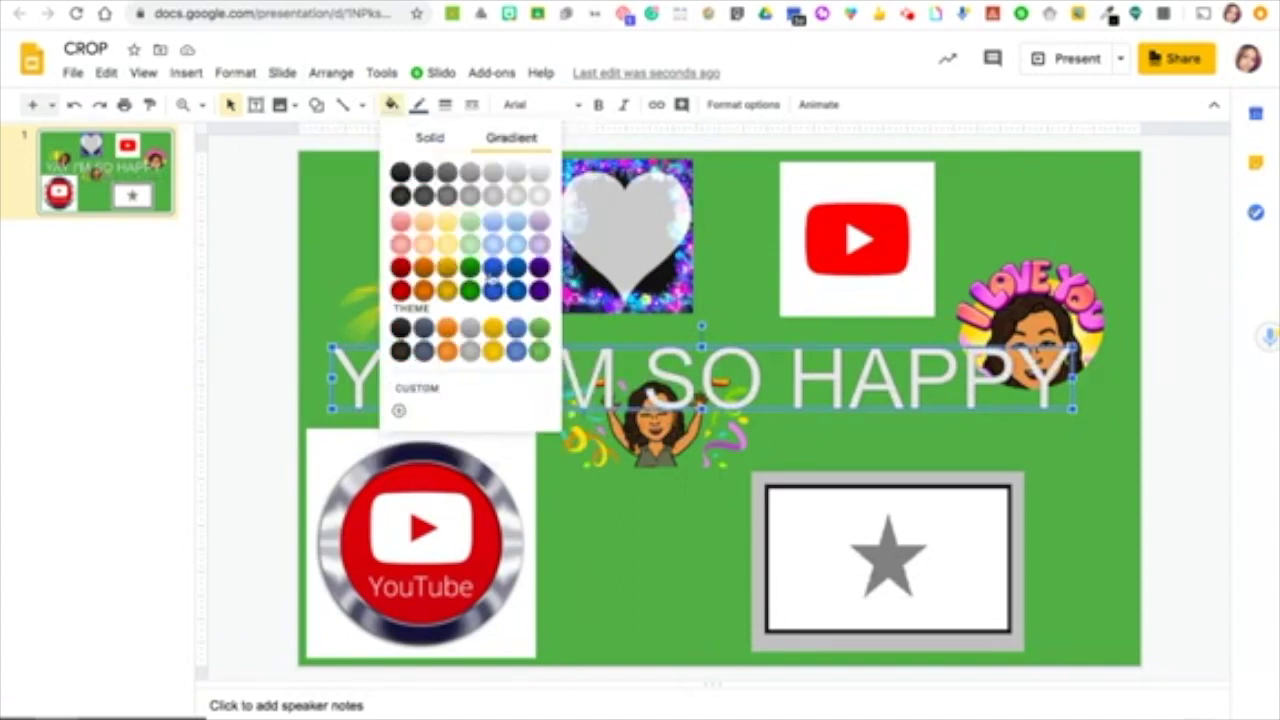
pyautogui.click(430, 391)
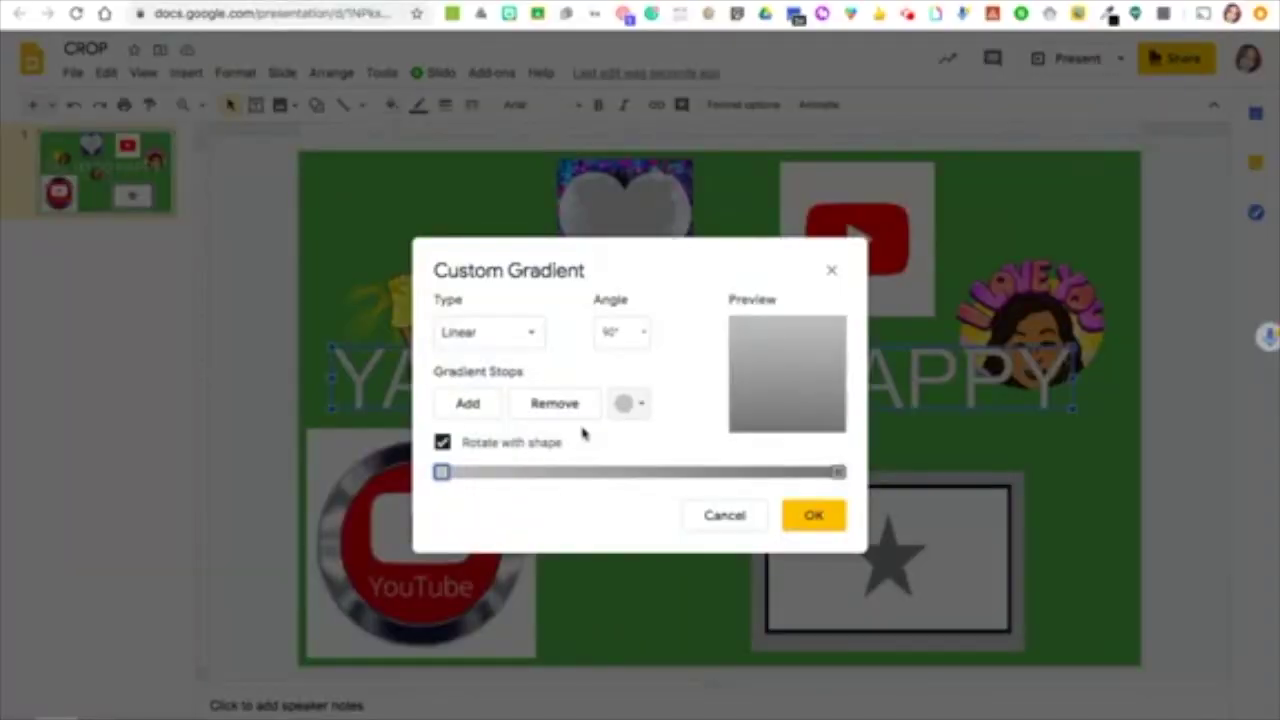
pyautogui.click(478, 408)
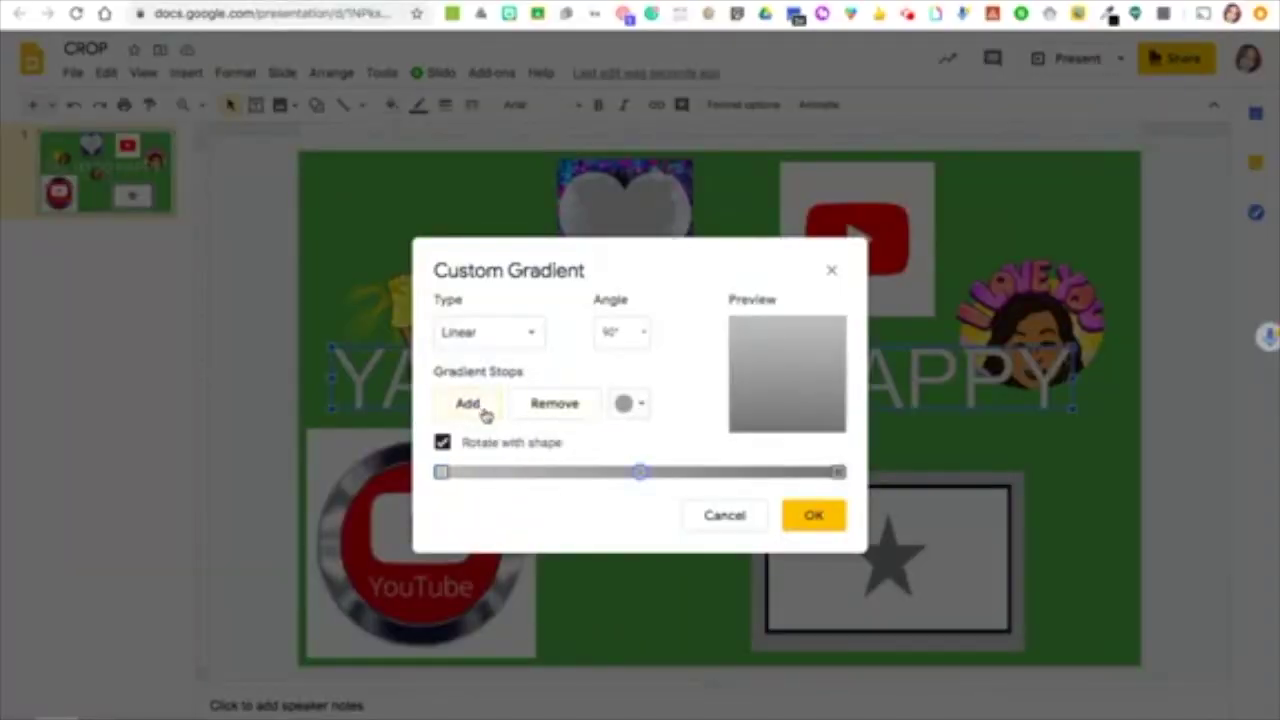
pyautogui.moveTo(632, 480); pyautogui.dragTo(543, 486)
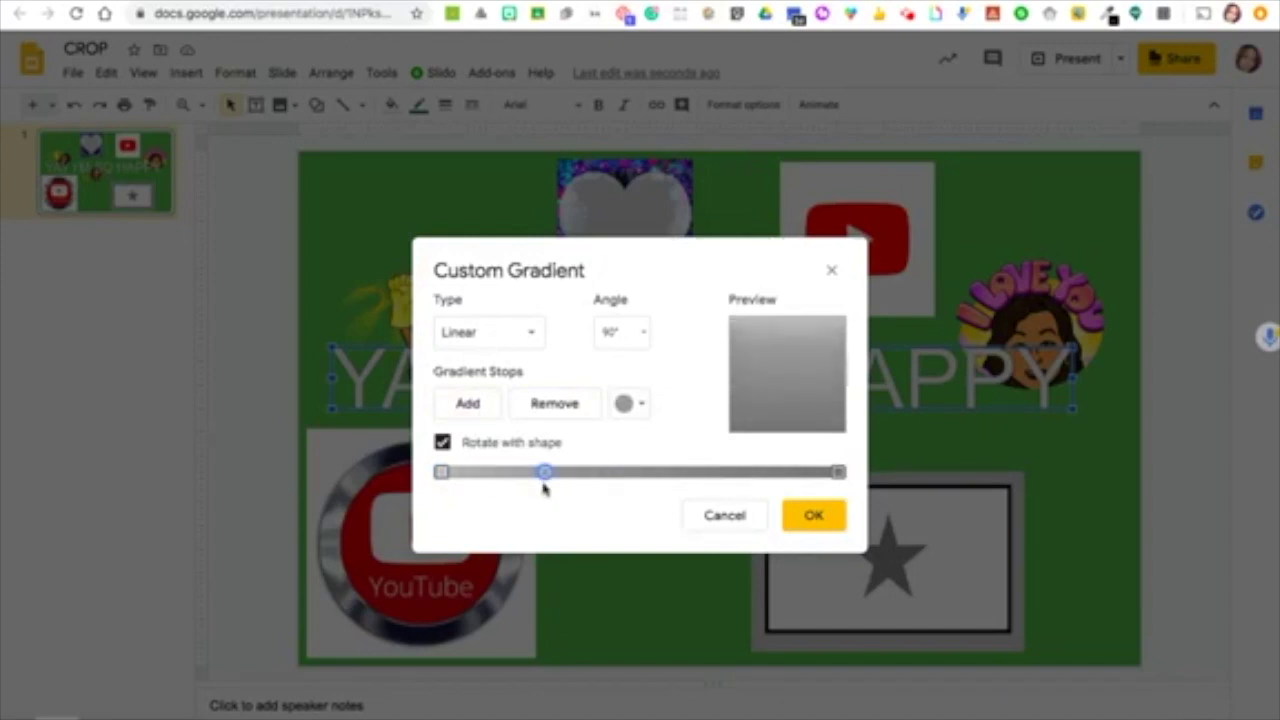
# Add another gradient stop, make it orange, and set the leftmost stop to red
pyautogui.click(490, 408)
pyautogui.click(643, 404)
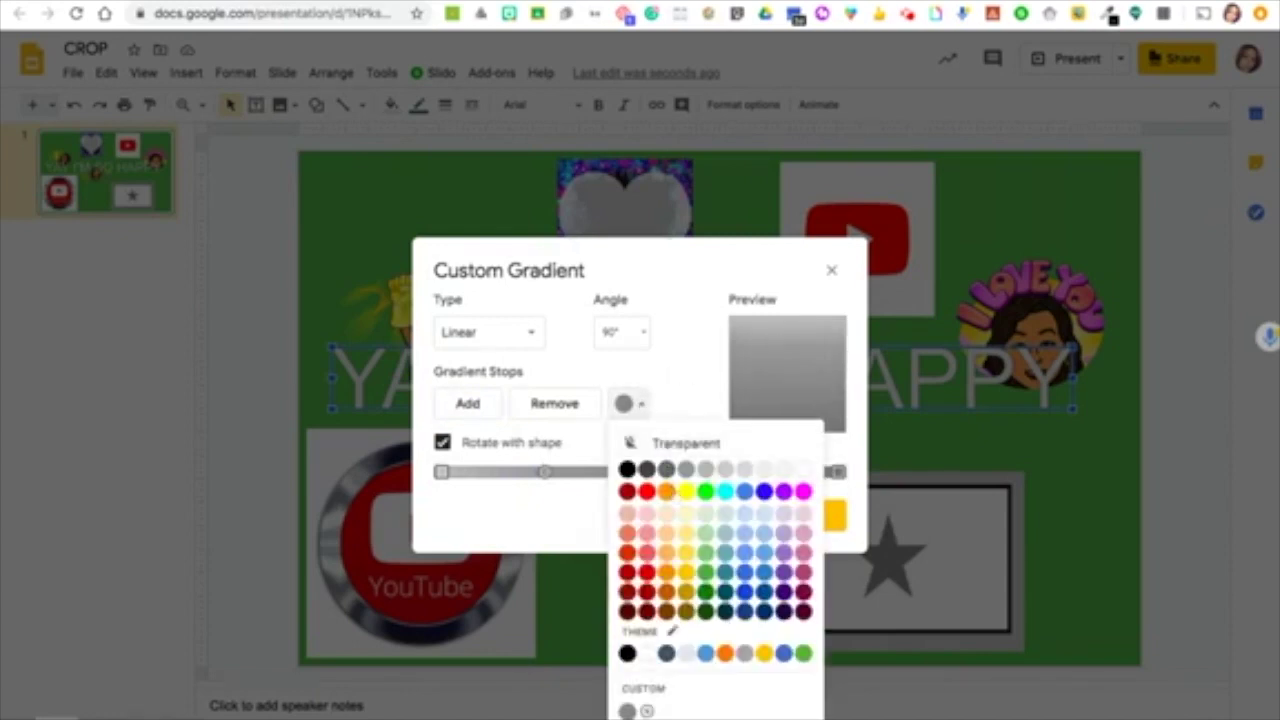
pyautogui.click(666, 491)
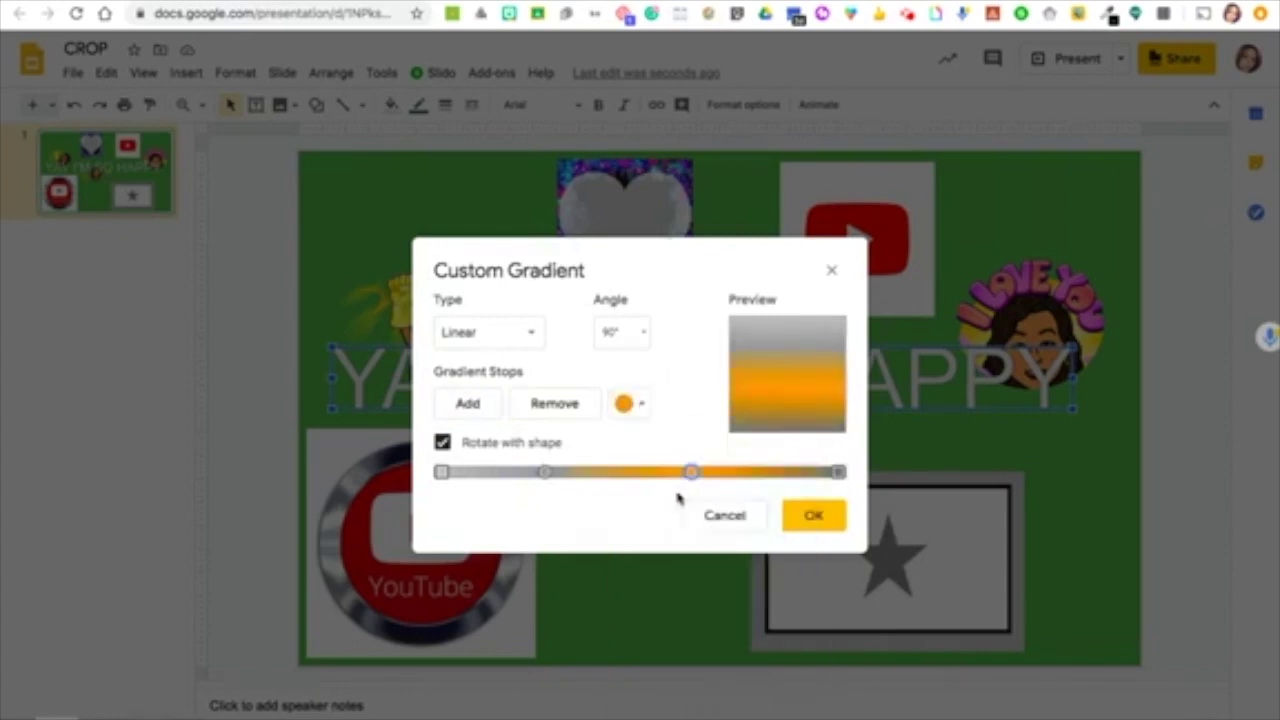
pyautogui.click(442, 472)
pyautogui.click(628, 404)
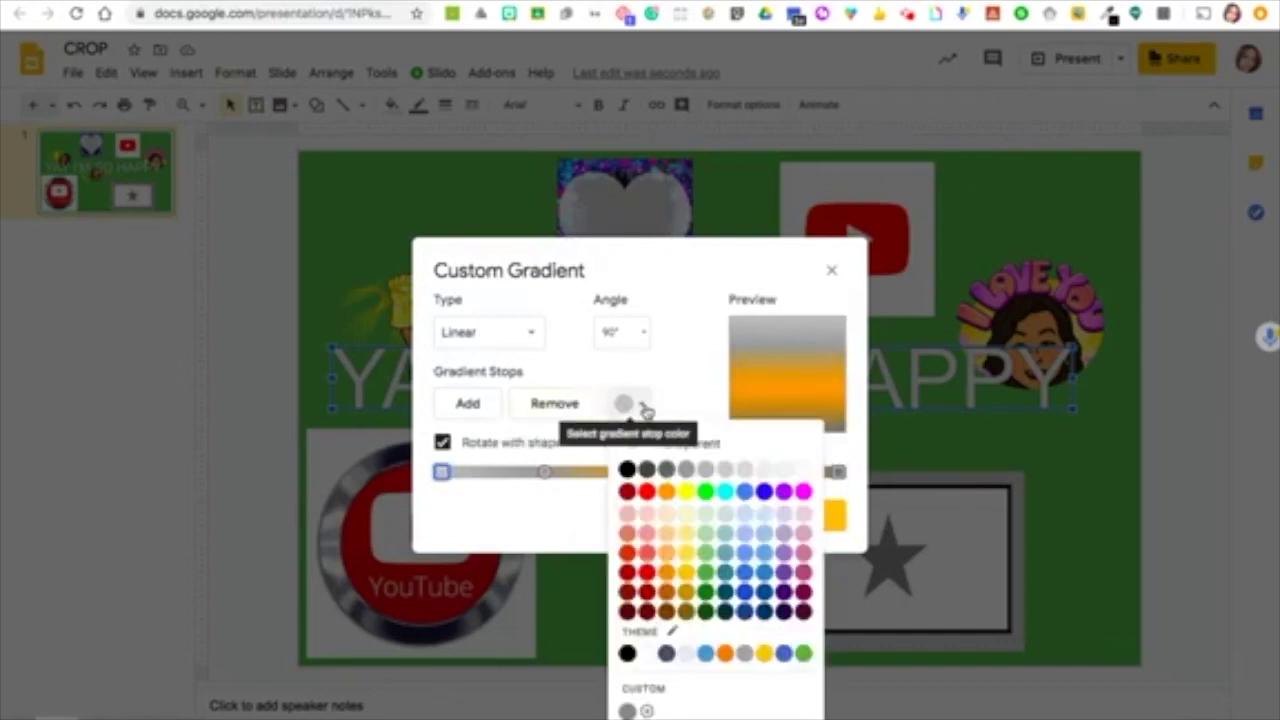
pyautogui.click(658, 494)
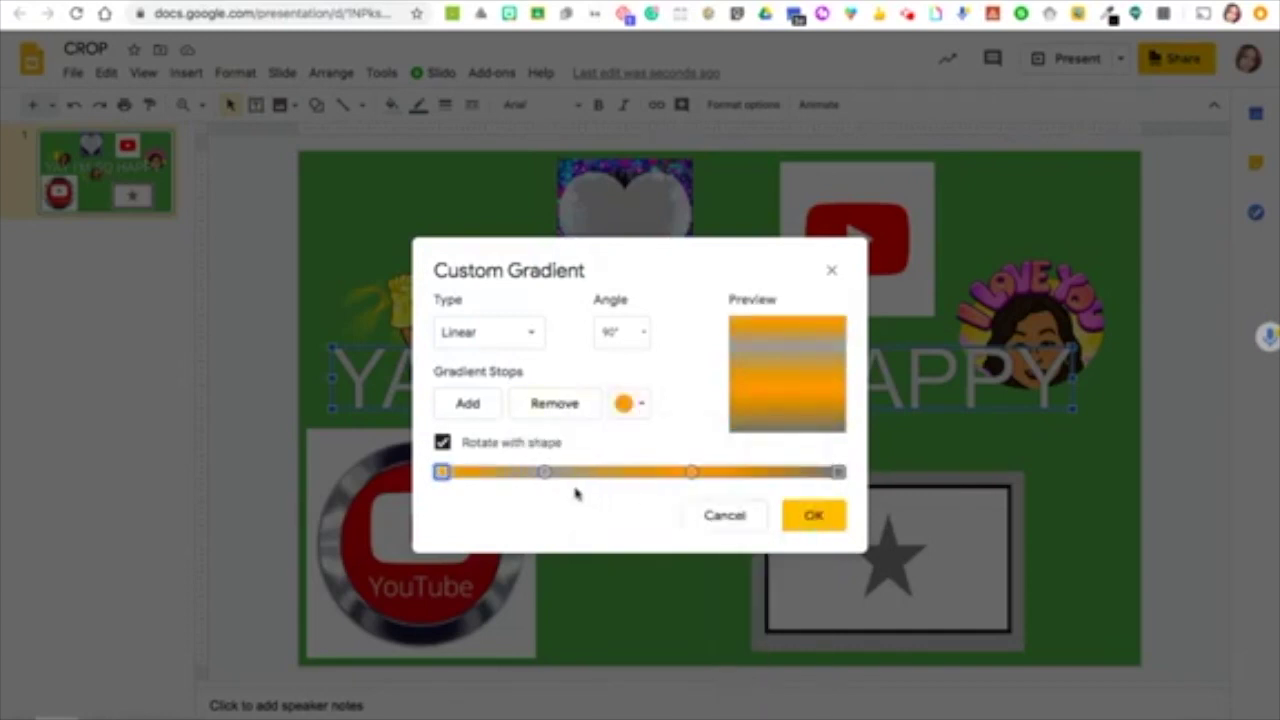
pyautogui.click(628, 404)
pyautogui.click(645, 492)
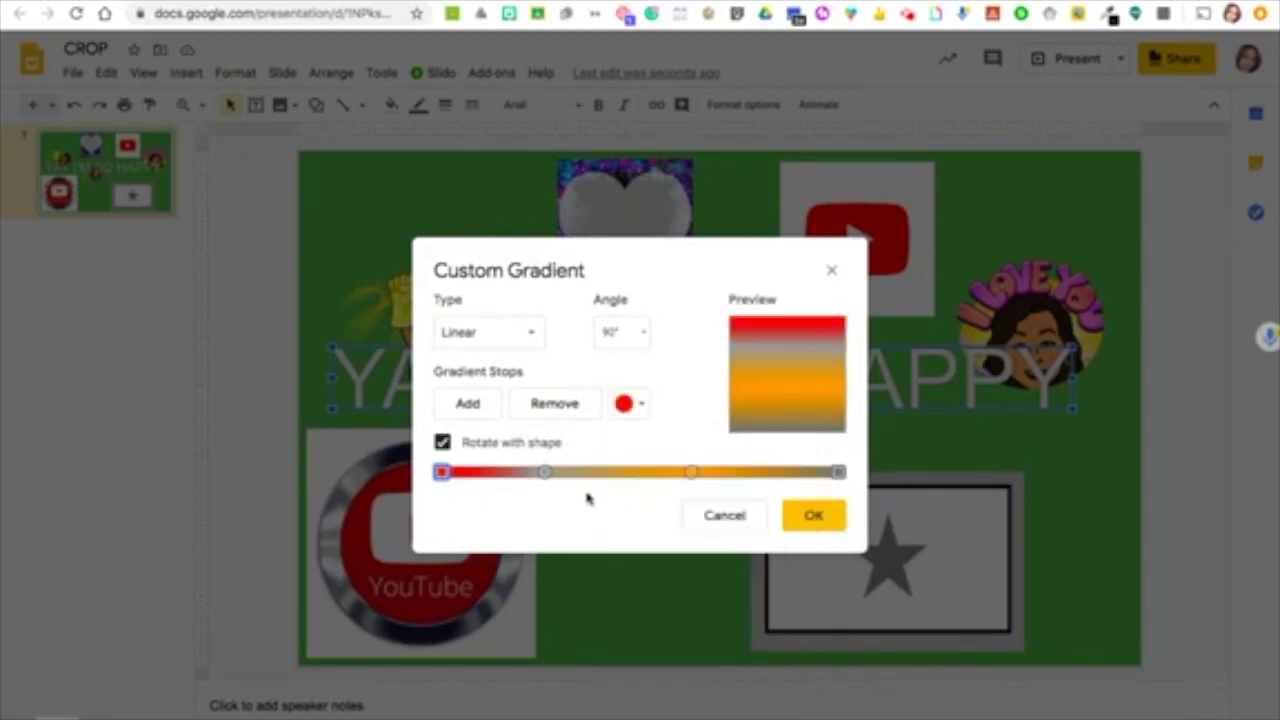
# Set the middle stop orange and the right-middle stop yellow, then apply the gradient
pyautogui.click(544, 472)
pyautogui.click(641, 406)
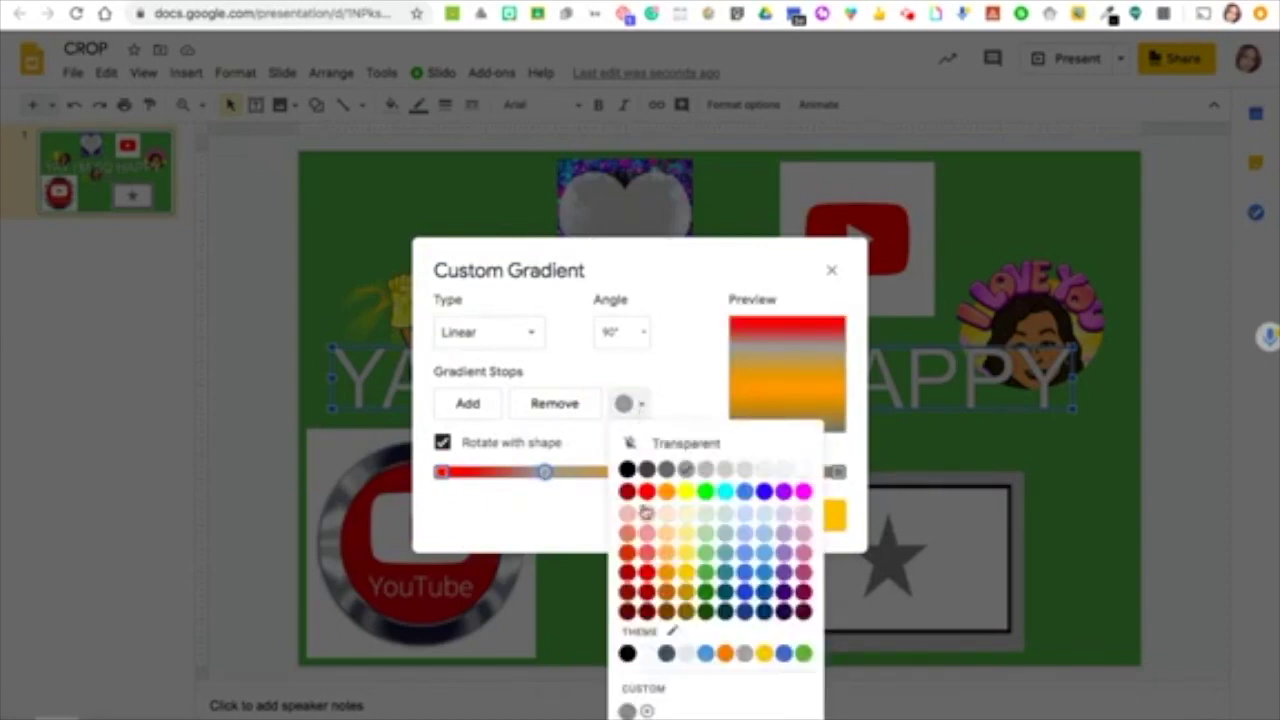
pyautogui.click(660, 494)
pyautogui.click(641, 404)
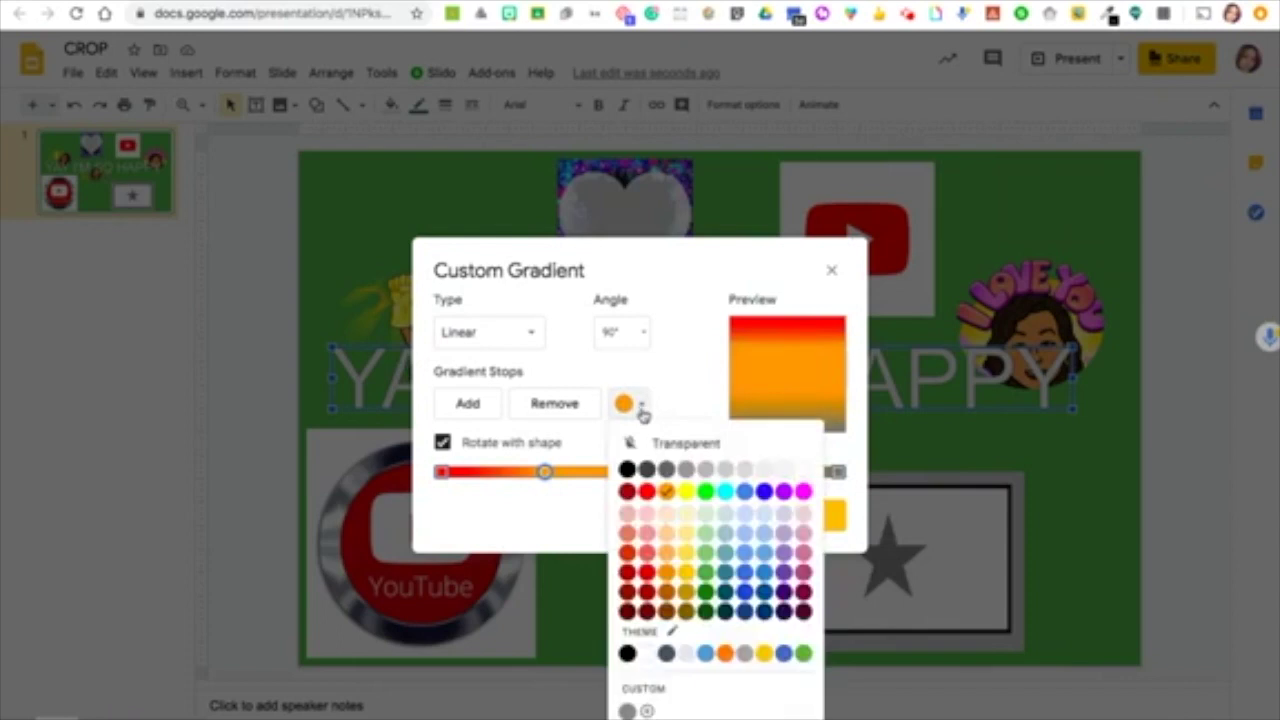
pyautogui.click(692, 480)
pyautogui.click(694, 476)
pyautogui.click(641, 404)
pyautogui.click(689, 497)
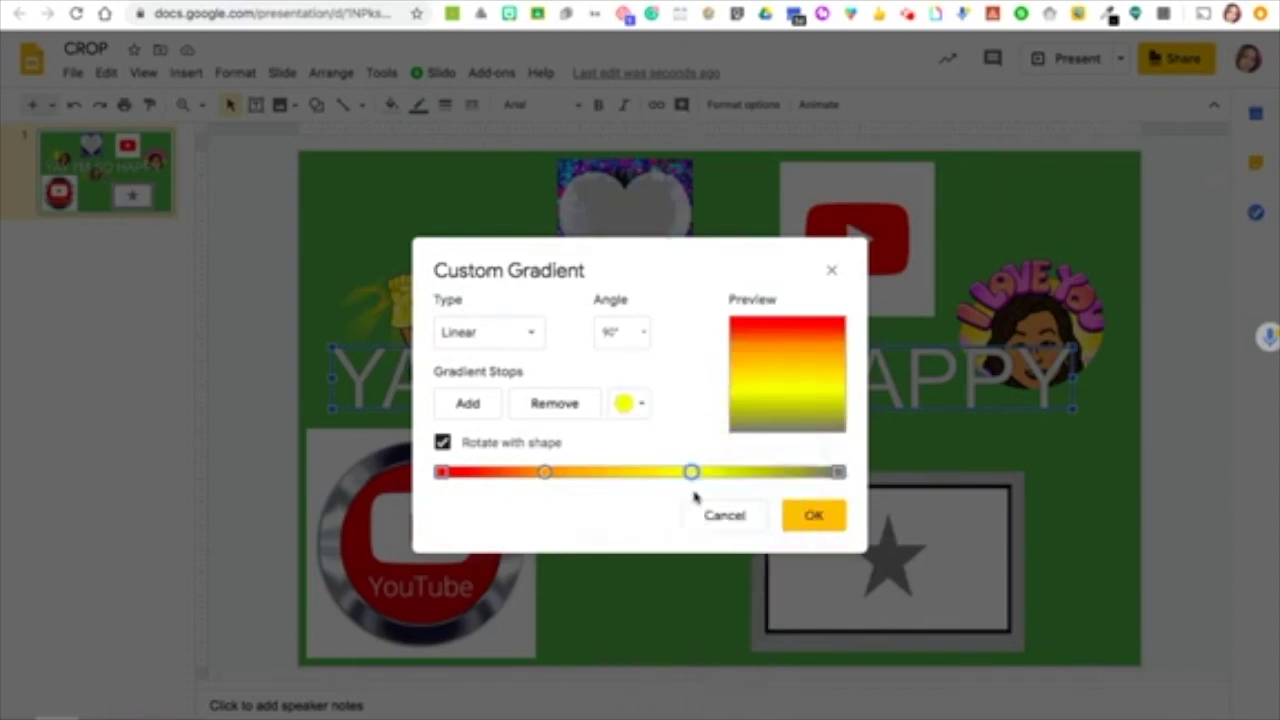
pyautogui.click(814, 516)
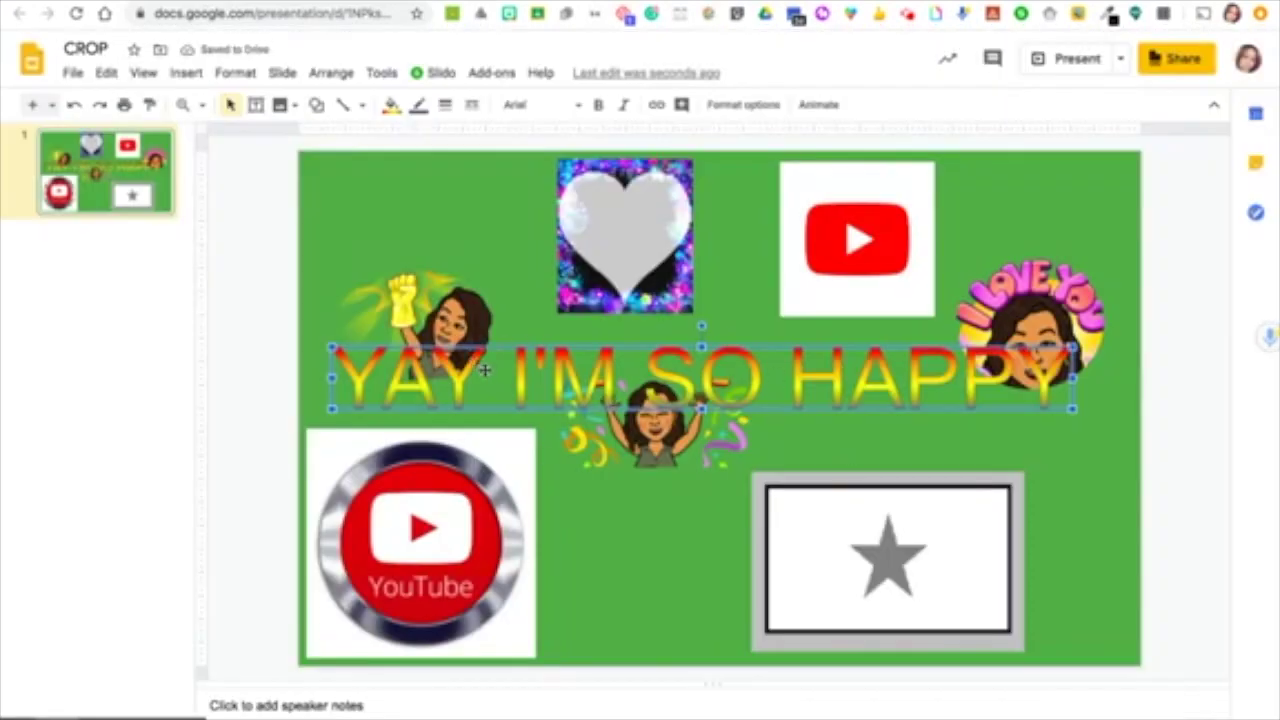
# Make the 'YAY I'M SO HAPPY' word art taller and narrower, placed above the cheering Bitmoji
pyautogui.moveTo(702, 408); pyautogui.dragTo(703, 433)
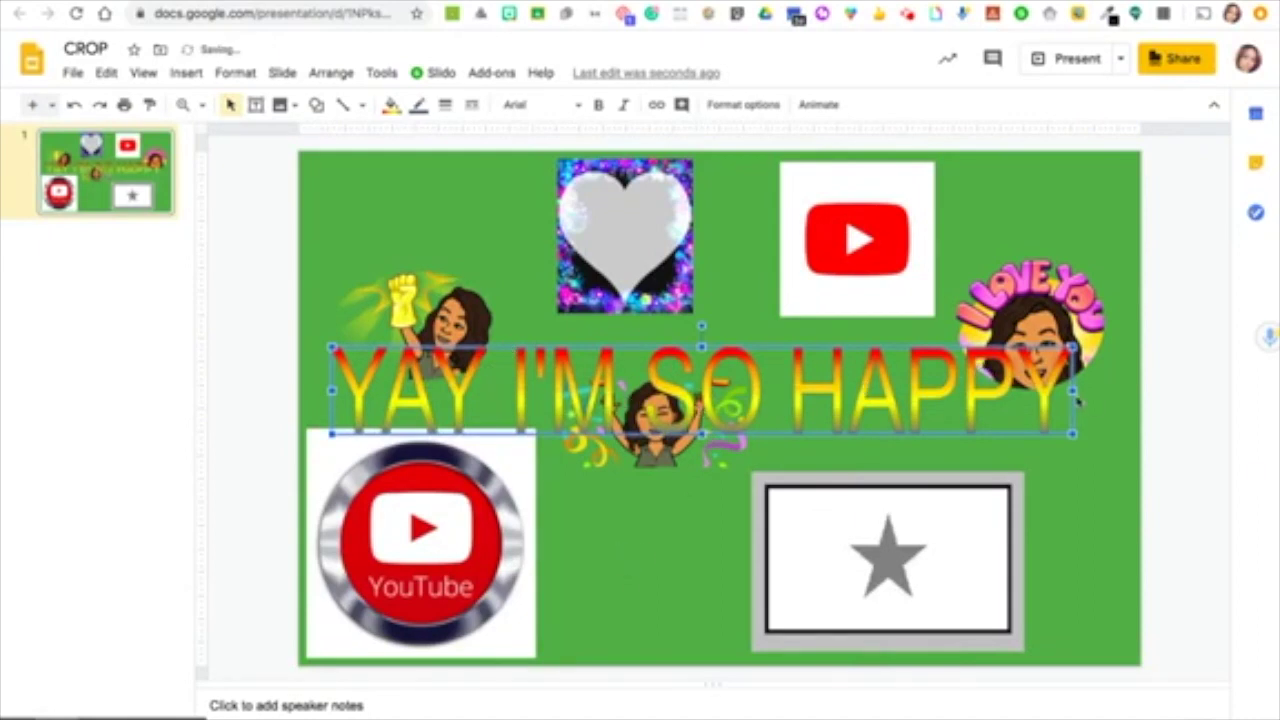
pyautogui.moveTo(1073, 391); pyautogui.dragTo(797, 411)
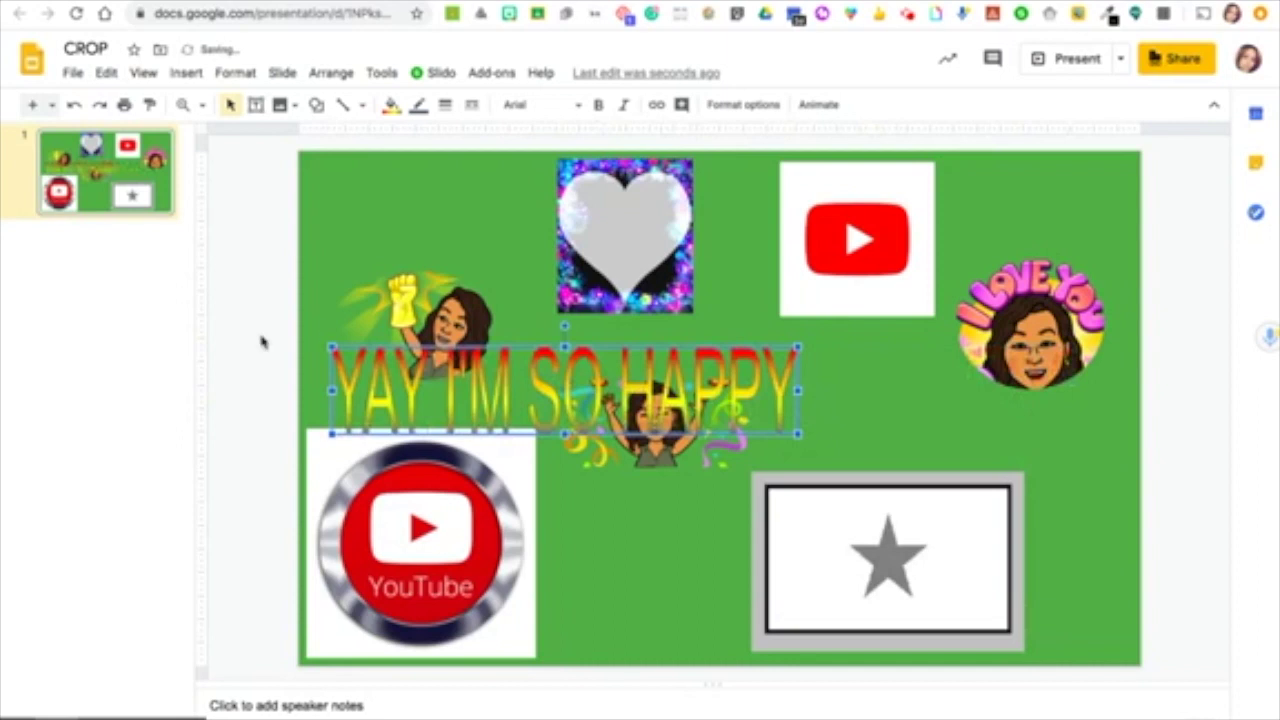
pyautogui.moveTo(451, 404); pyautogui.dragTo(674, 380)
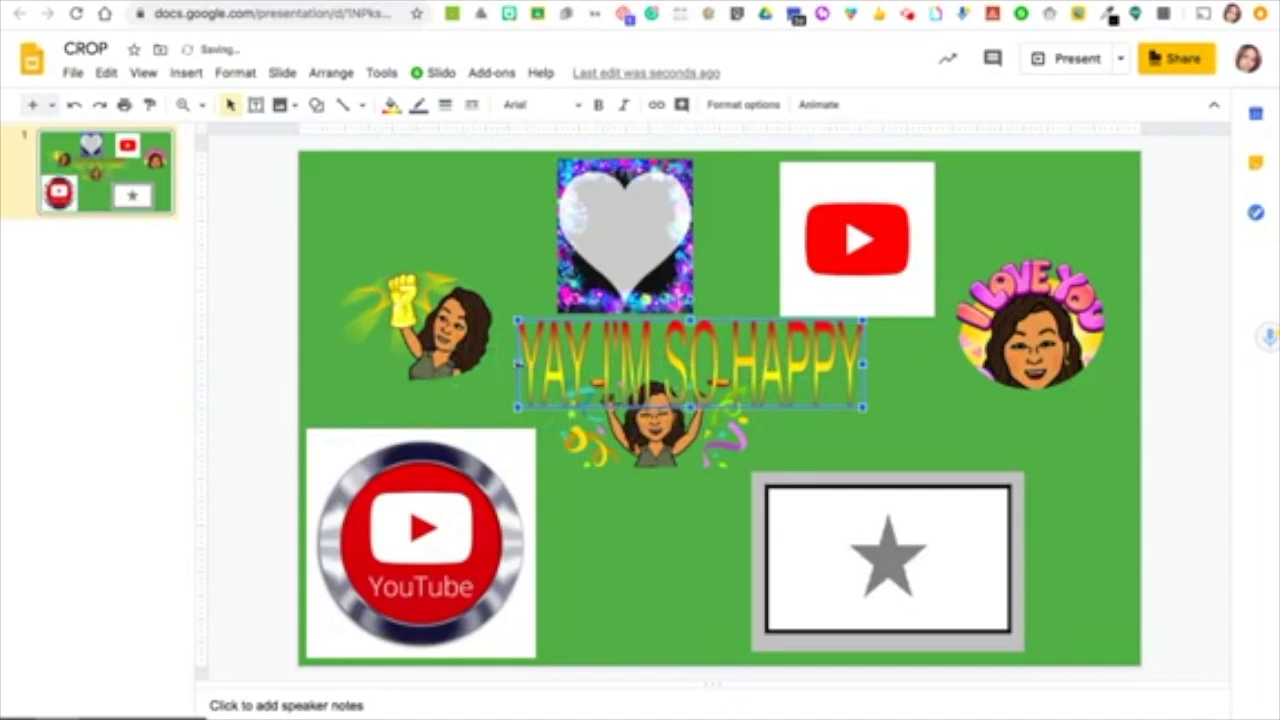
pyautogui.moveTo(518, 365); pyautogui.dragTo(558, 368)
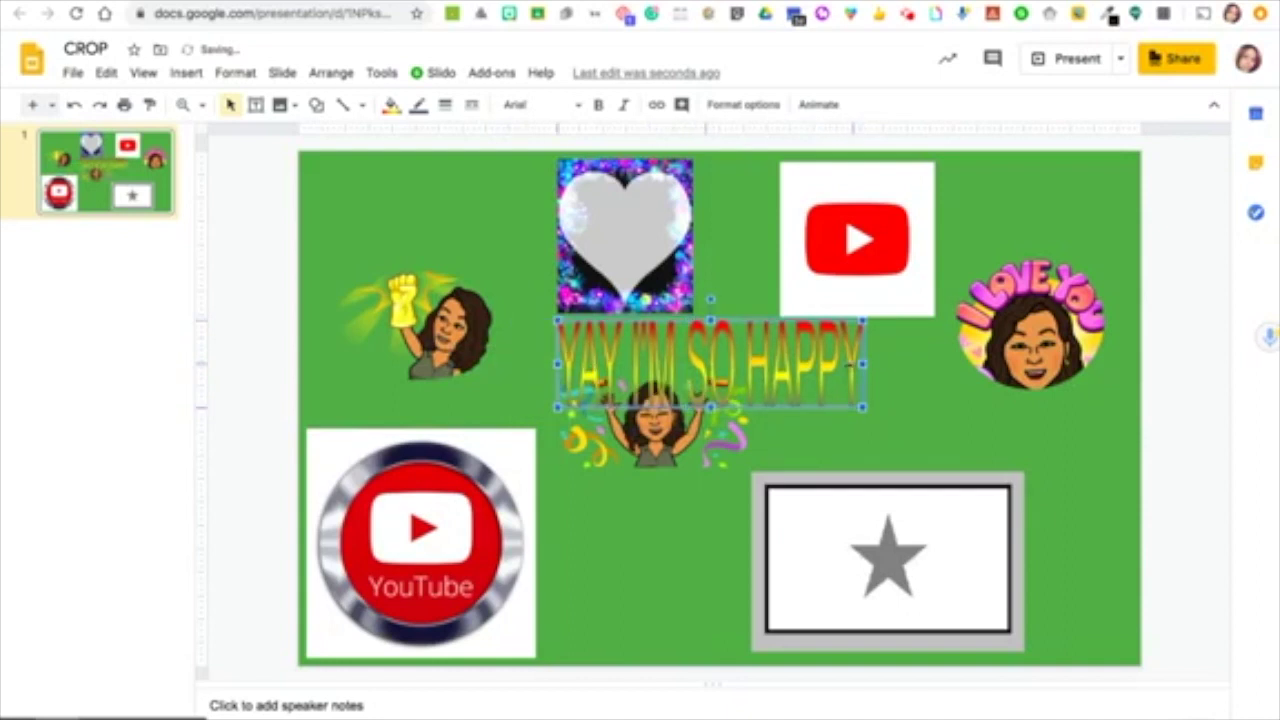
pyautogui.moveTo(866, 364); pyautogui.dragTo(818, 366)
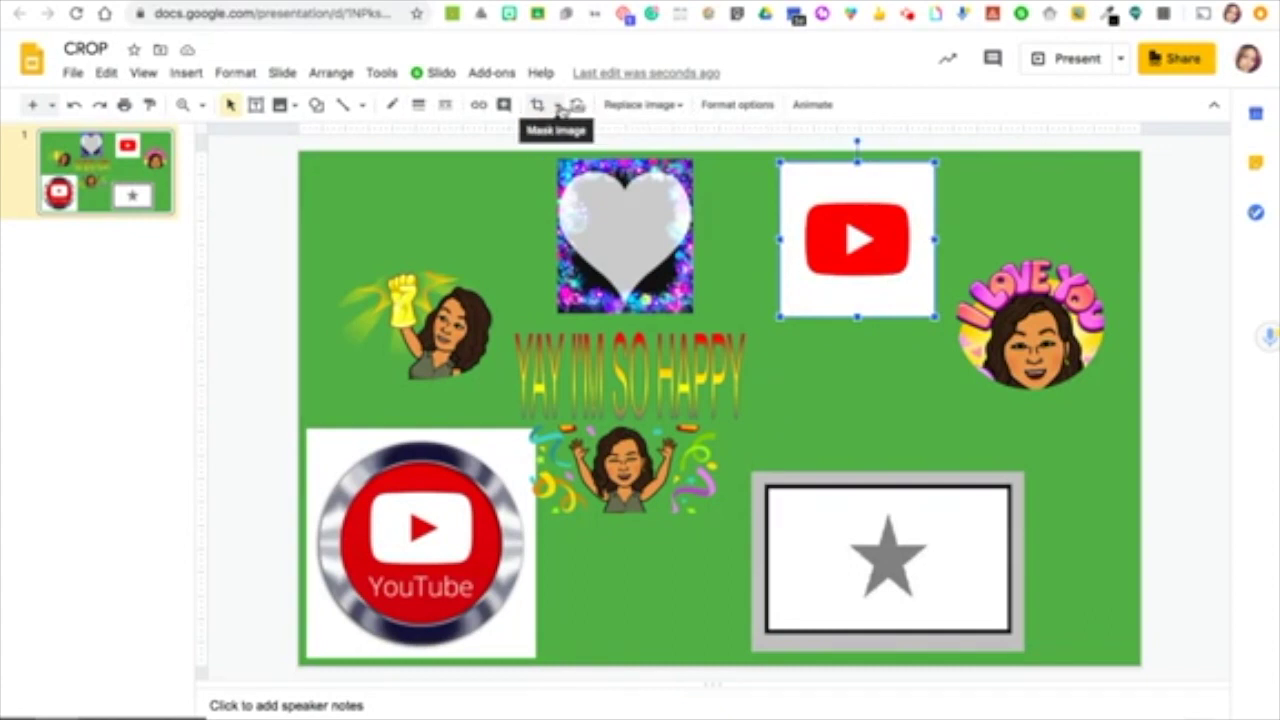
pyautogui.click(557, 105)
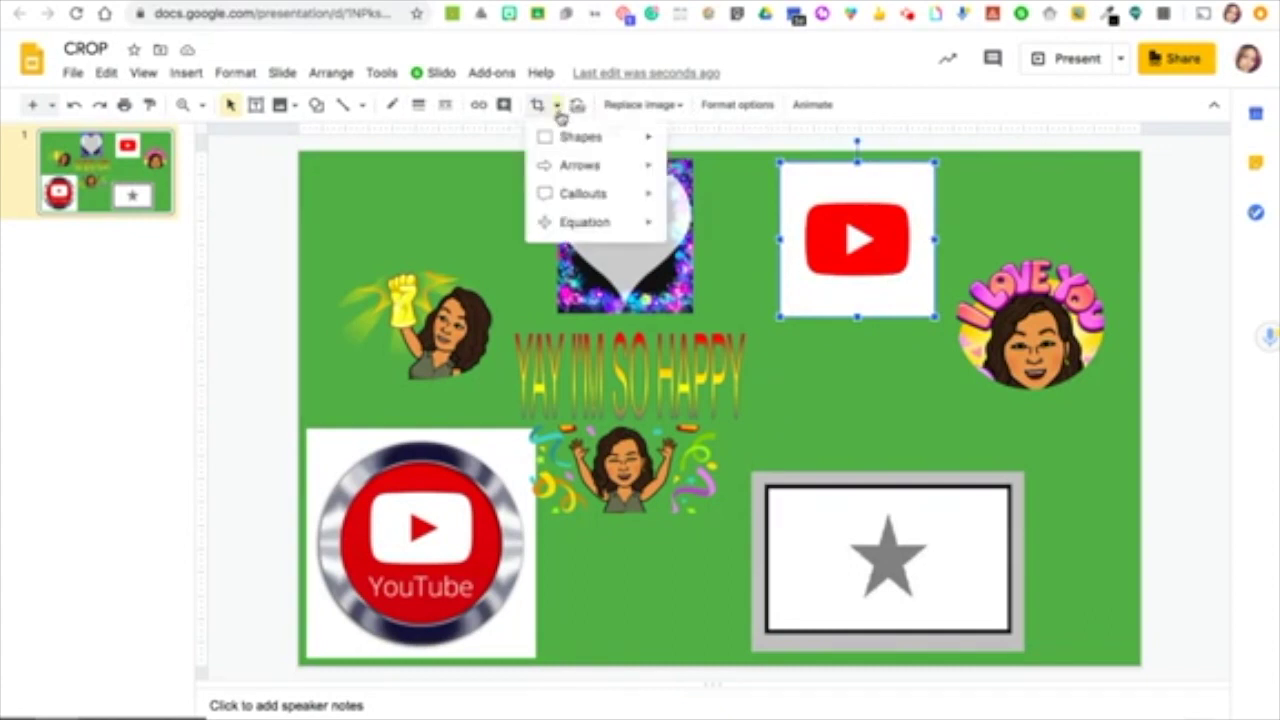
# Mask the top YouTube image to a rounded rectangle and crop off its top white strip
pyautogui.moveTo(615, 135)
pyautogui.click(695, 147)
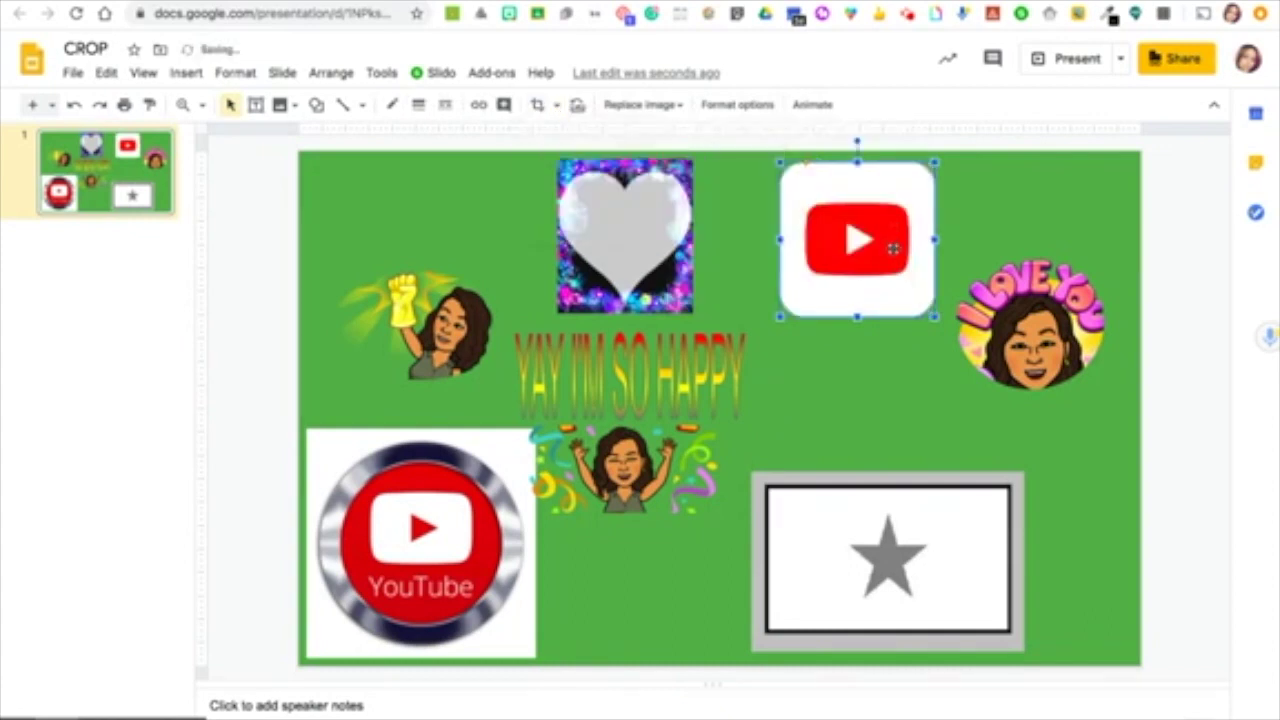
pyautogui.doubleClick(875, 222)
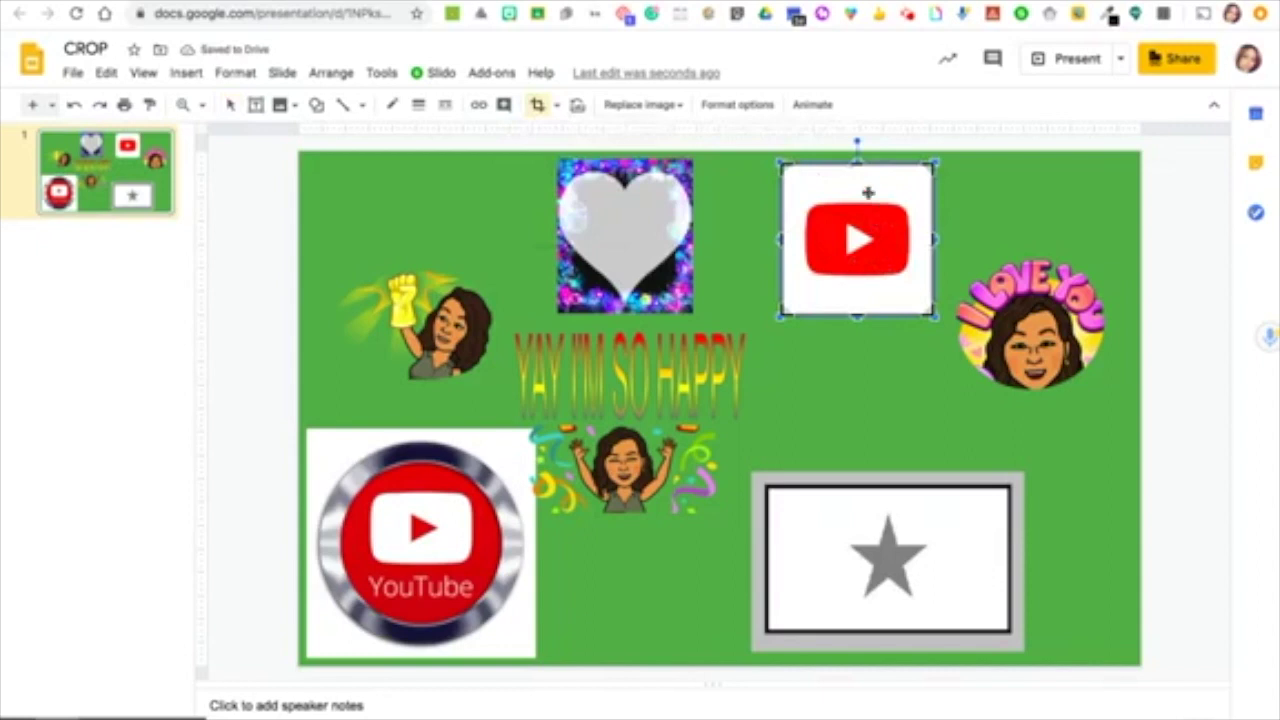
pyautogui.moveTo(857, 163); pyautogui.dragTo(862, 228)
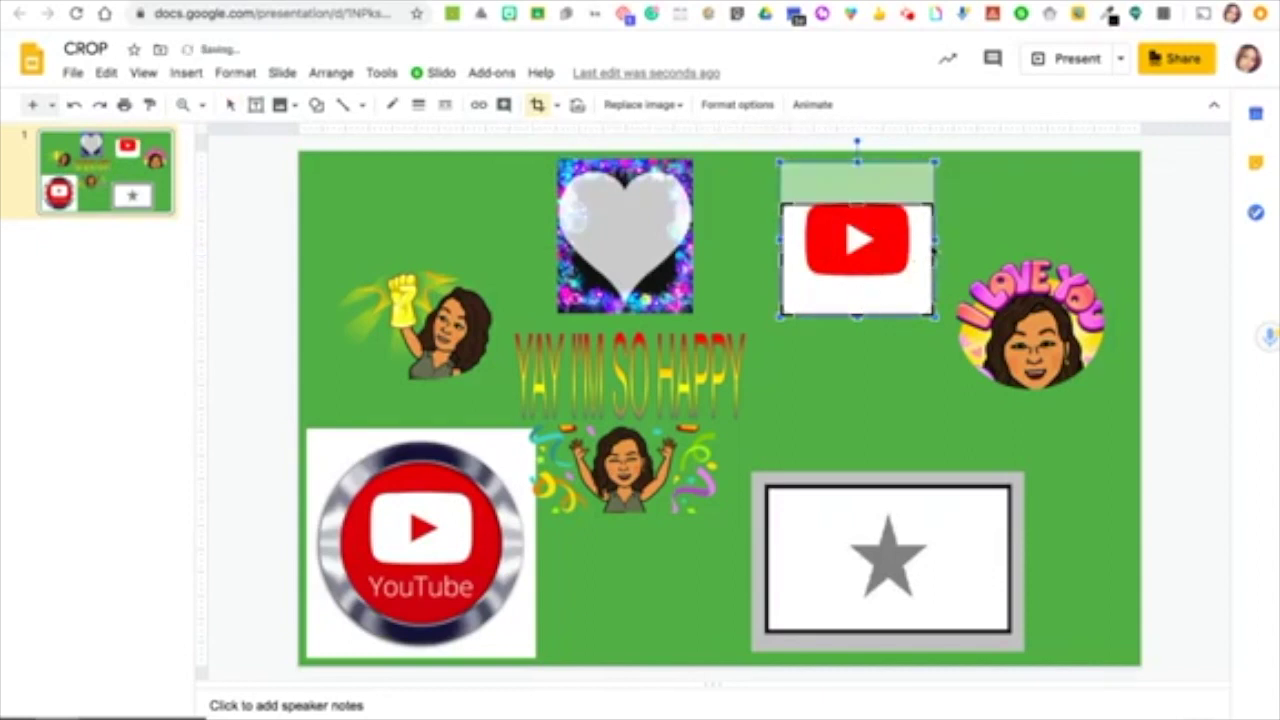
# Crop the YouTube image's sides, bottom and top-right corner down to the red play button
pyautogui.moveTo(933, 258); pyautogui.dragTo(908, 261)
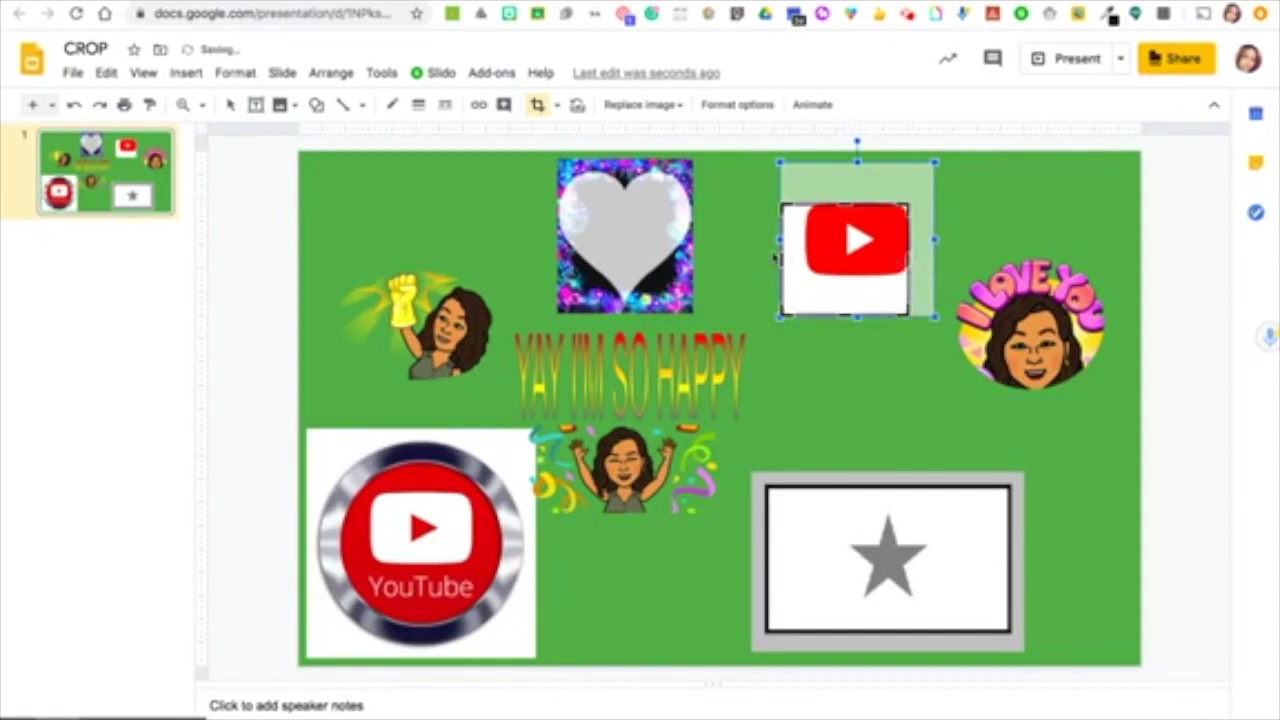
pyautogui.moveTo(784, 259); pyautogui.dragTo(806, 270)
pyautogui.moveTo(857, 318); pyautogui.dragTo(860, 288)
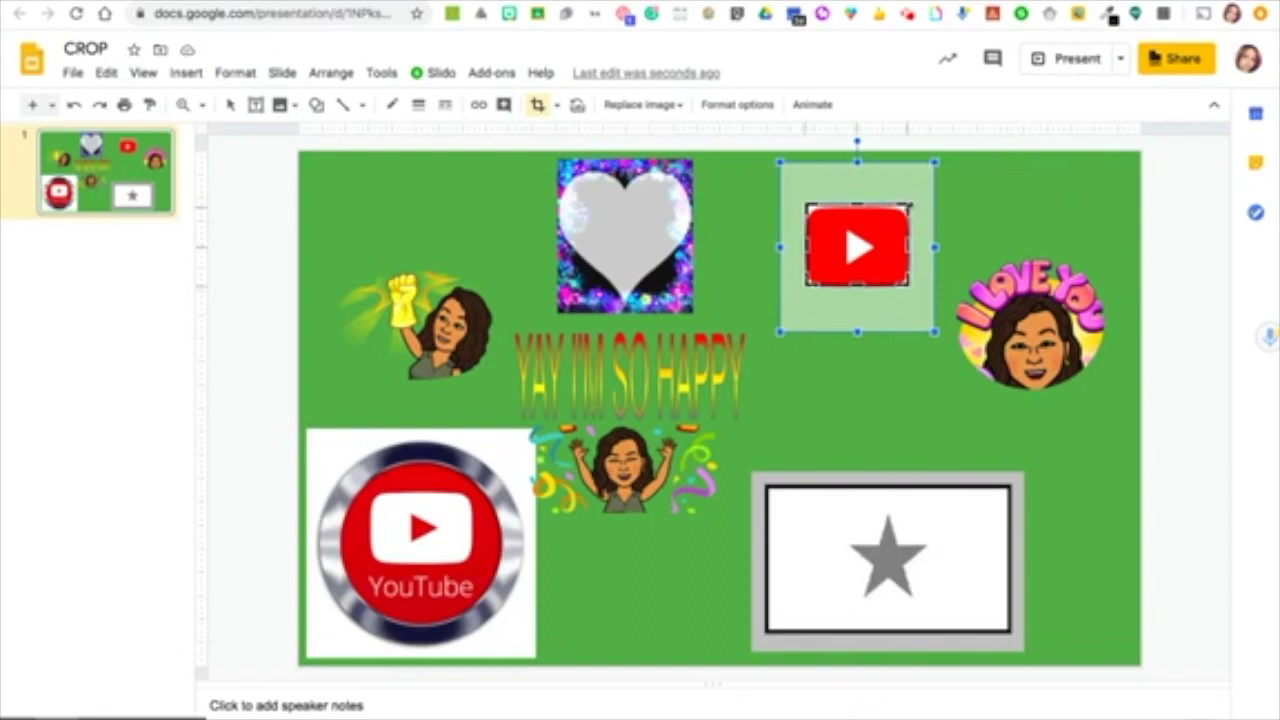
pyautogui.moveTo(910, 205); pyautogui.dragTo(856, 213)
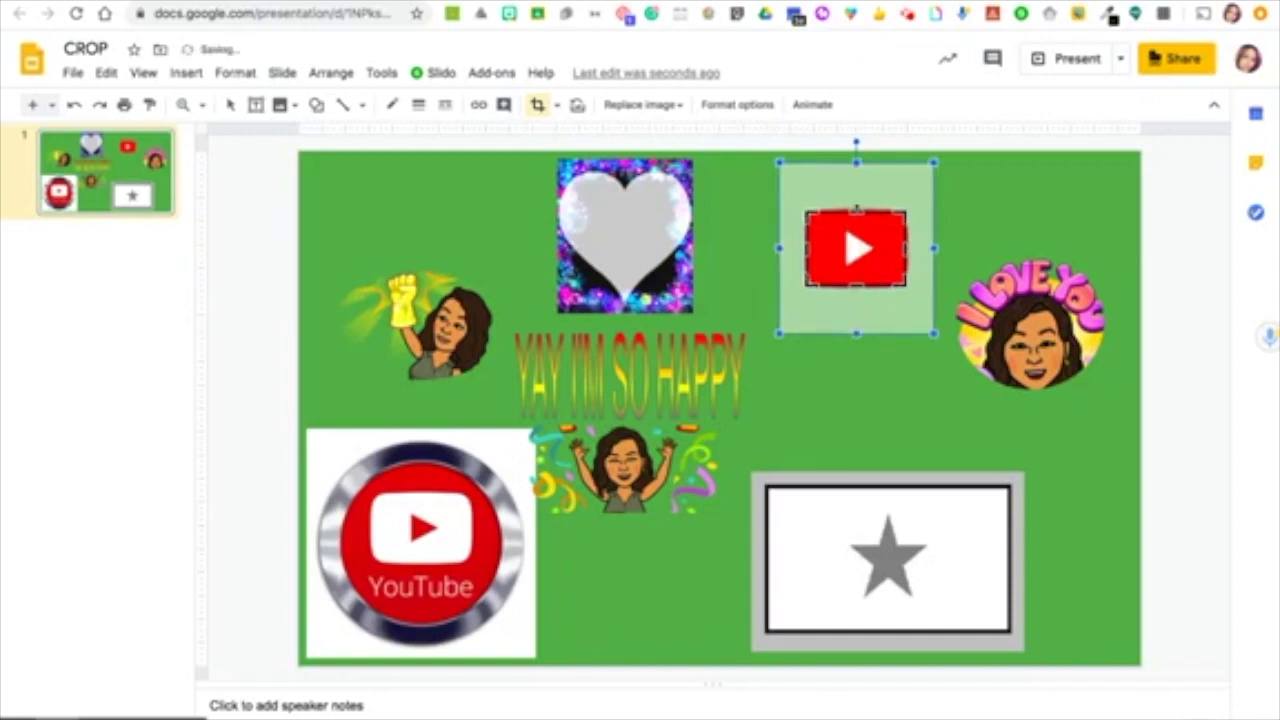
pyautogui.press('Return')
pyautogui.click(877, 346)
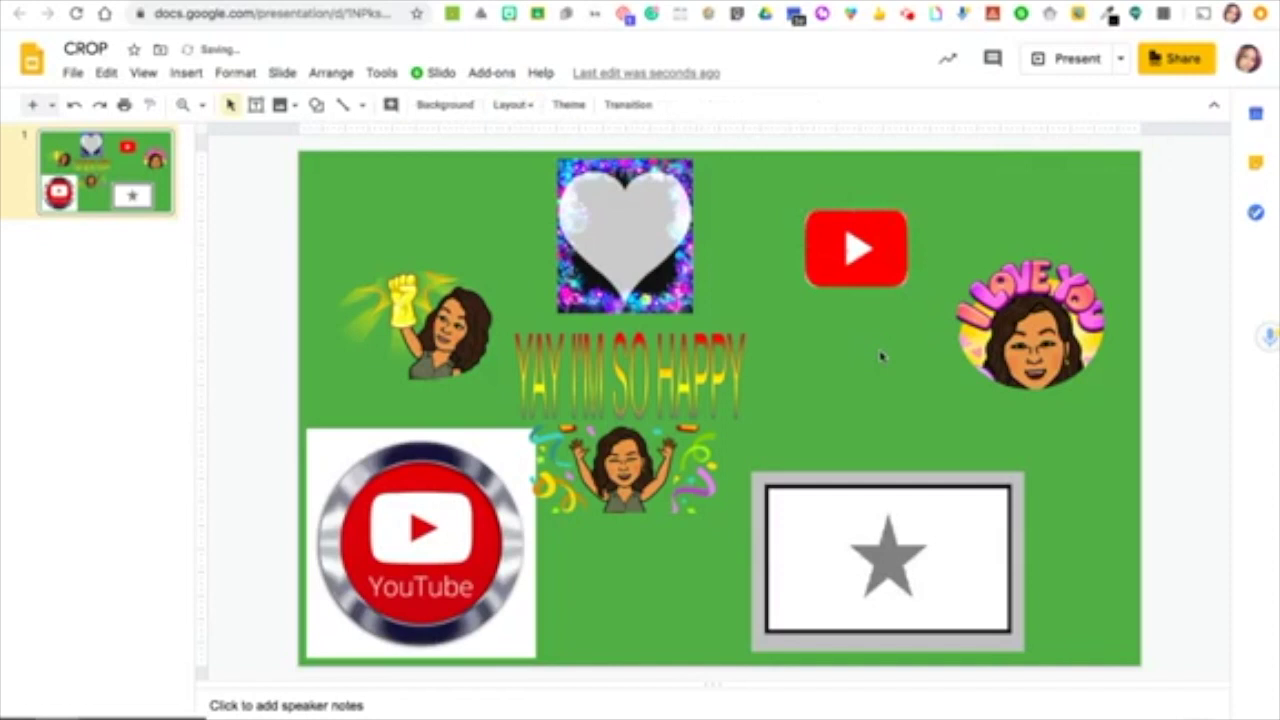